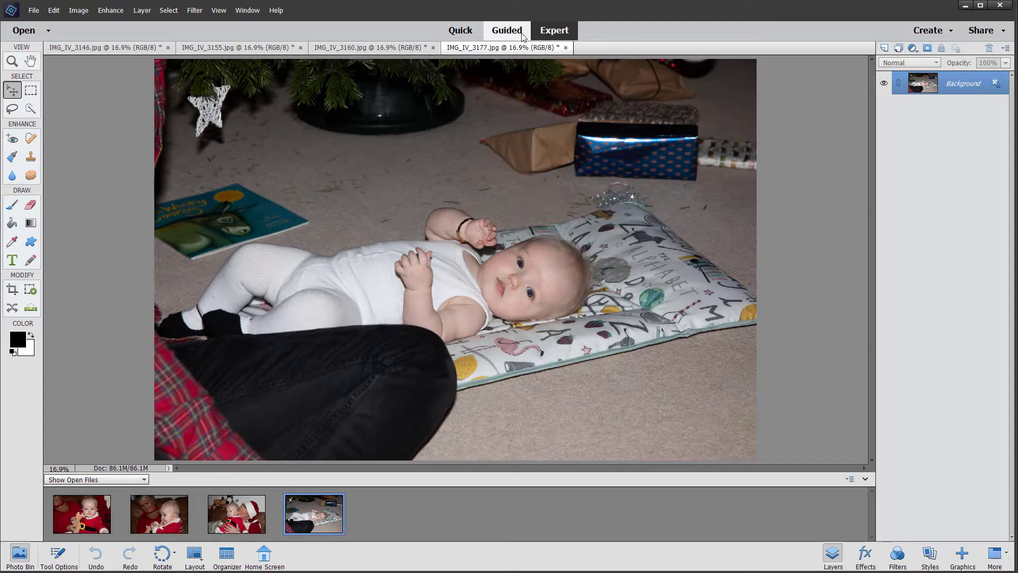
Switch to Guided mode to reach the Fun Edits gallery.
click(505, 32)
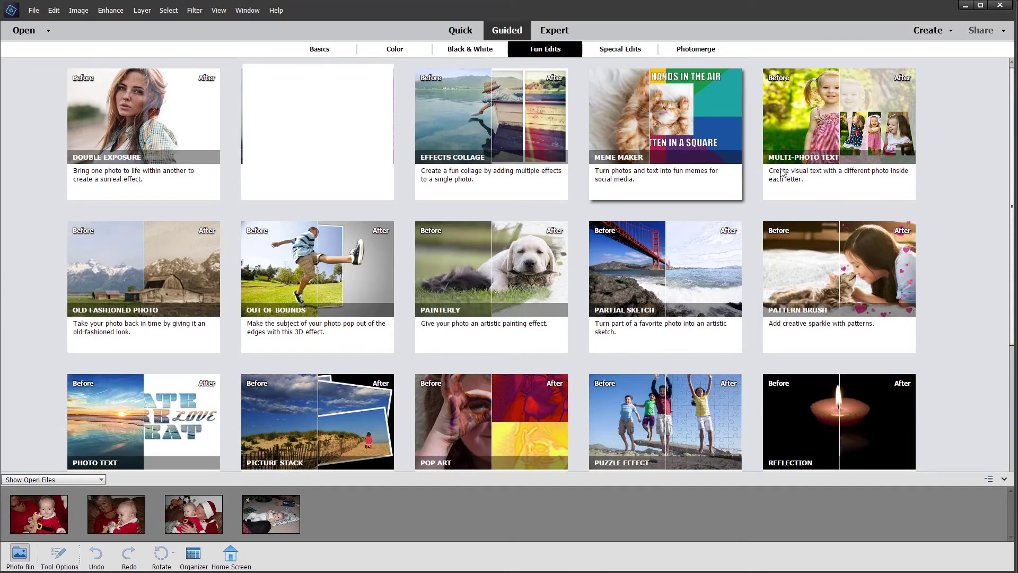
Launch the Multi-Photo Text edit from Guided Fun Edits.
click(809, 129)
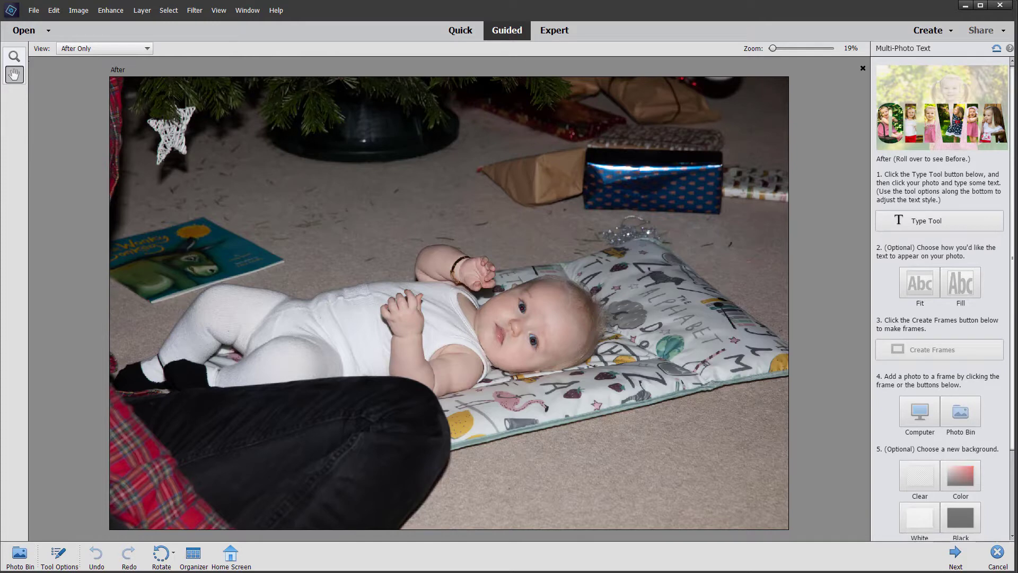
Start a new blank file measured in pixels.
click(33, 12)
mouse_move(43, 23)
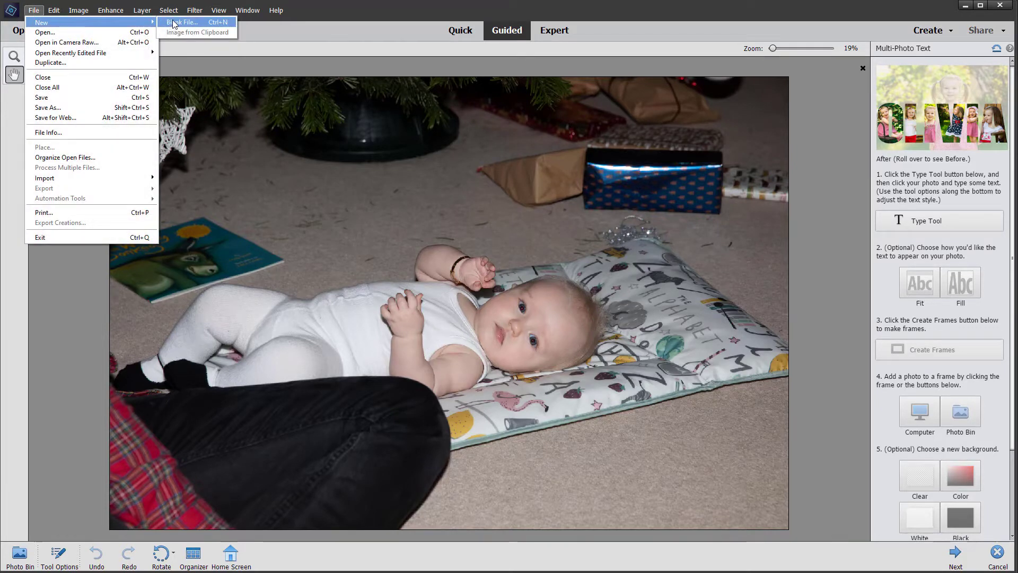
click(189, 24)
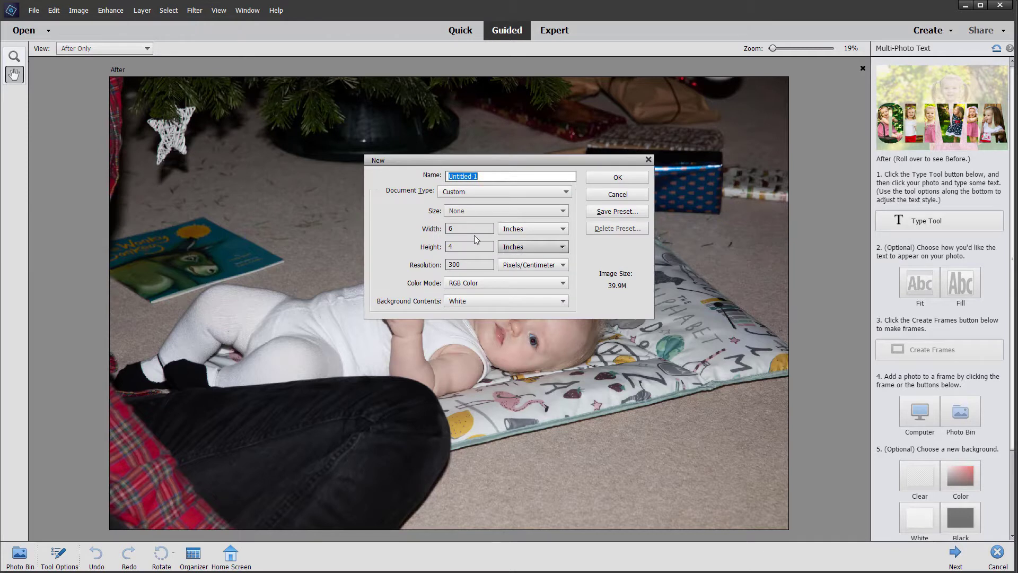
click(530, 229)
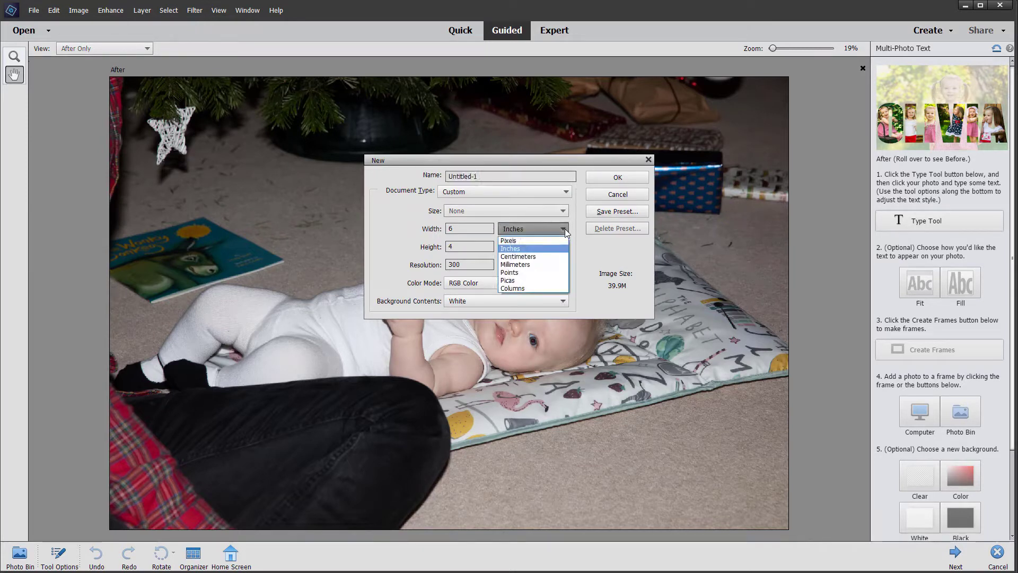
click(527, 240)
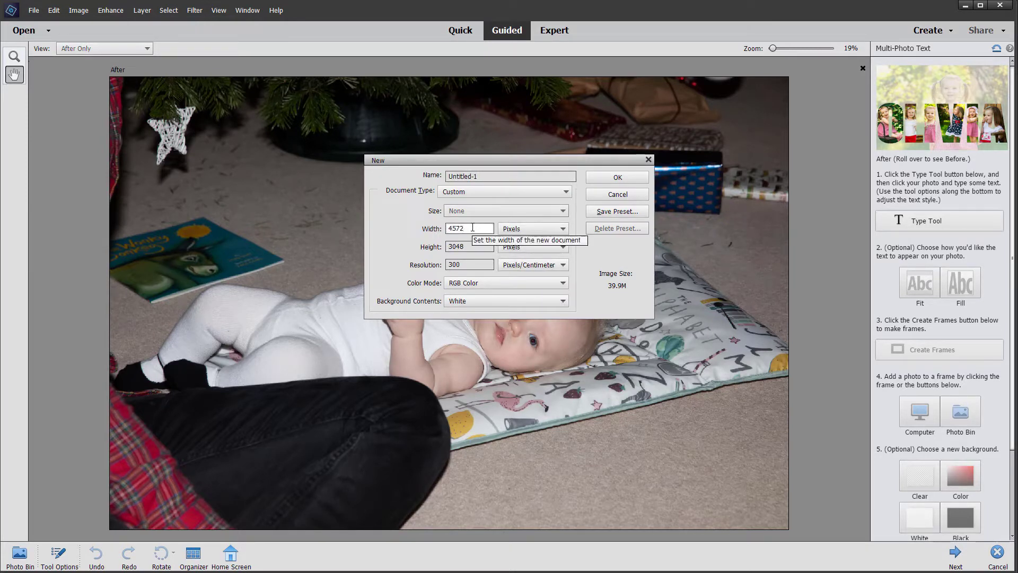
Set width and height to 1080 pixels and resolution to 72, then create the document.
click(473, 227)
key(BackSpace)
key(BackSpace)
key(BackSpace)
key(BackSpace)
text(180)
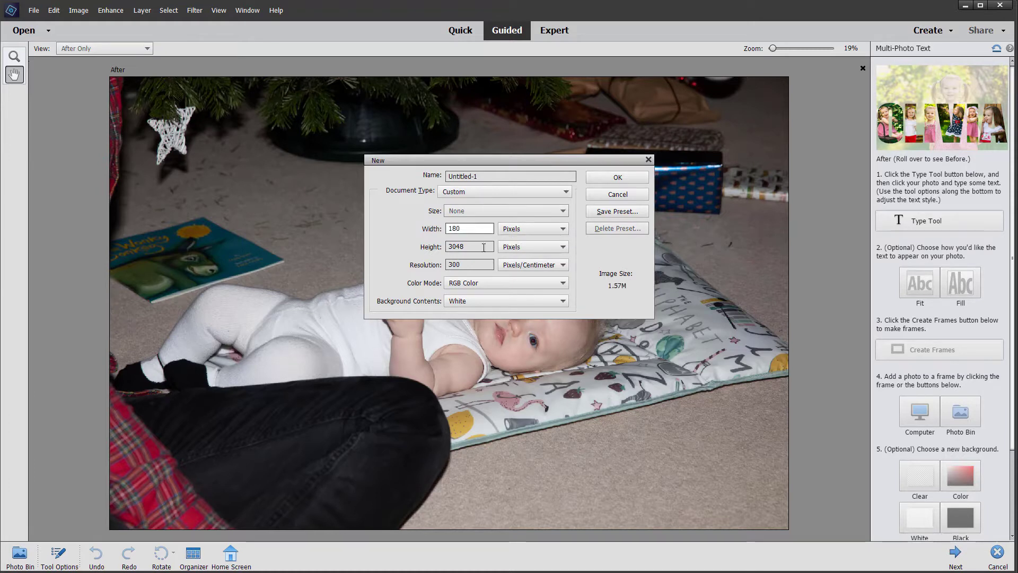
click(484, 248)
key(BackSpace)
key(BackSpace)
key(BackSpace)
key(BackSpace)
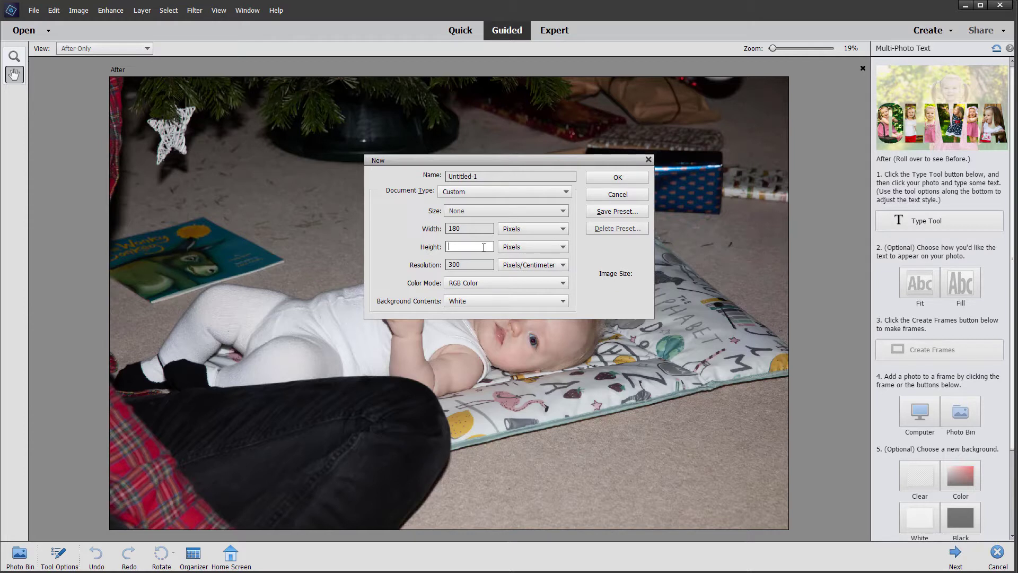
text(180)
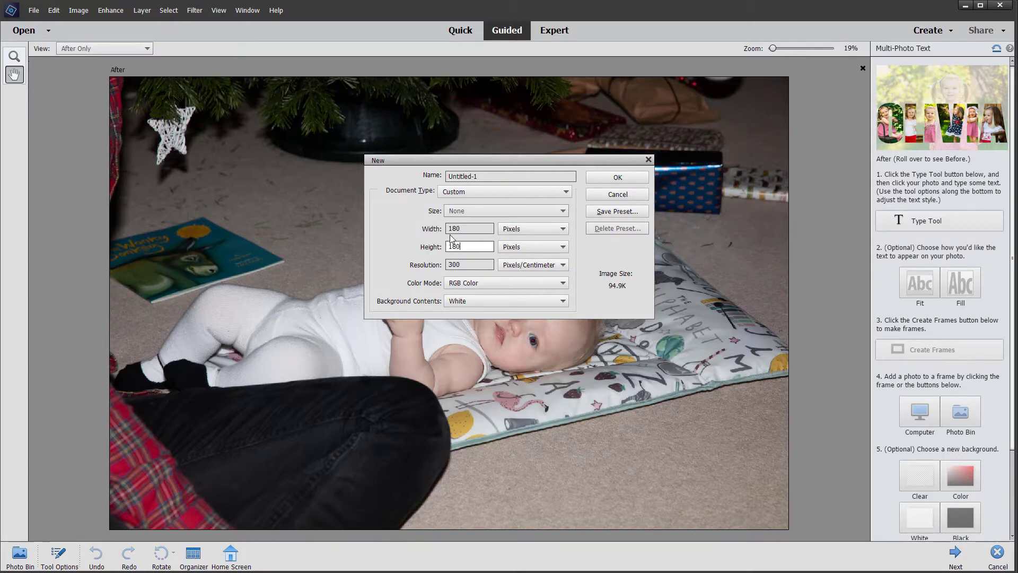
click(452, 228)
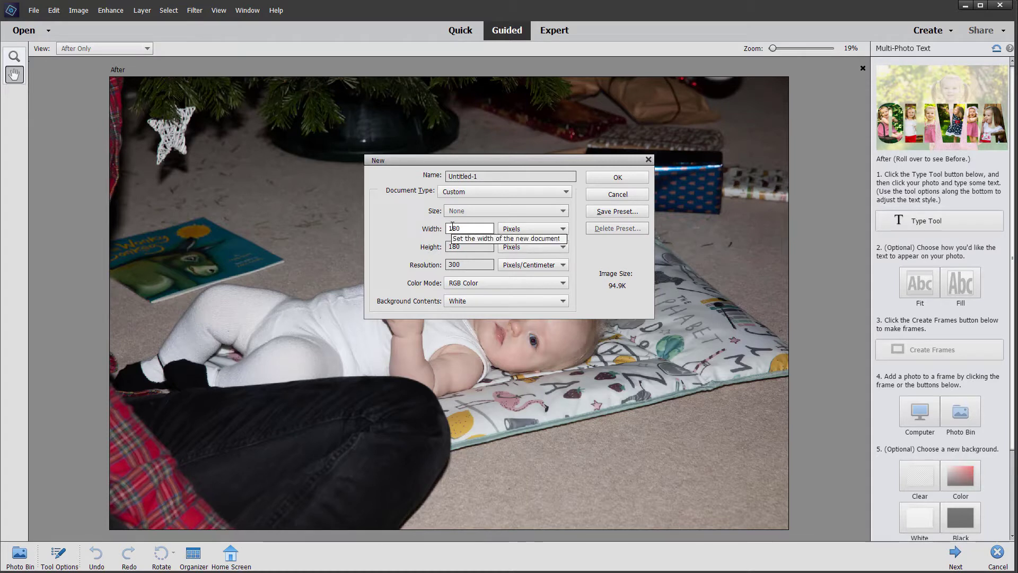
text(0)
key(Tab)
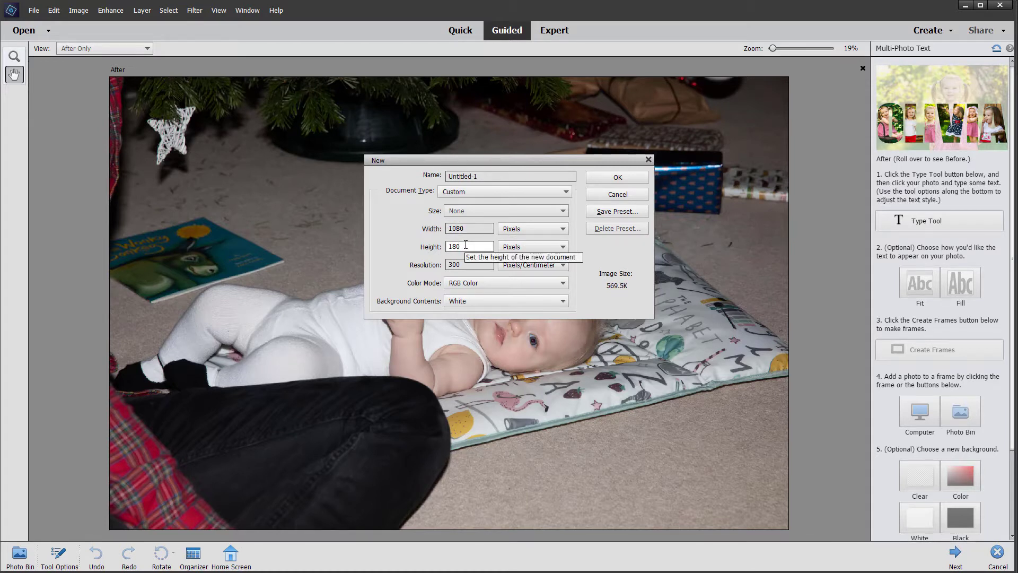
text(11080)
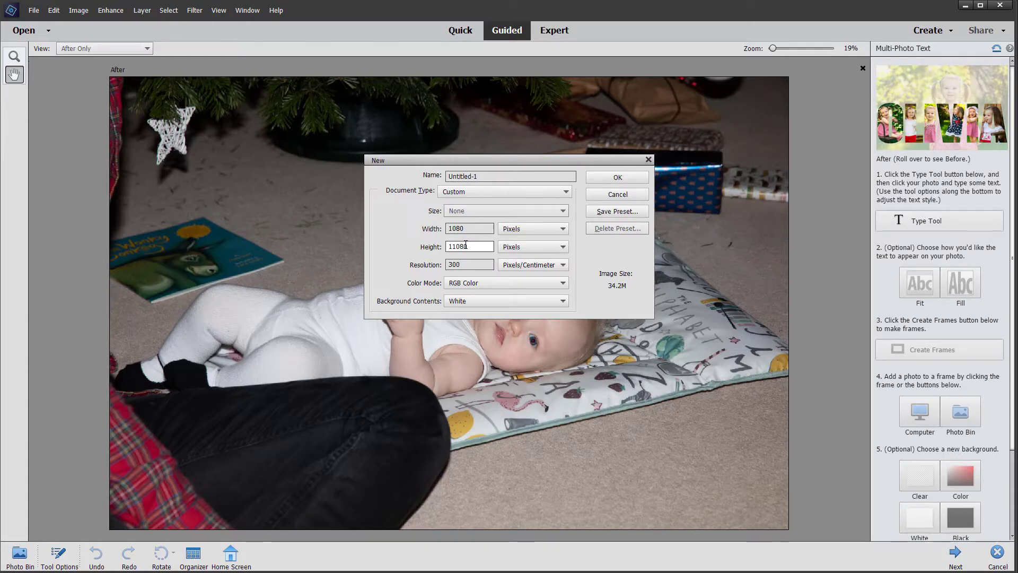
key(BackSpace)
key(BackSpace)
key(BackSpace)
key(BackSpace)
text(080)
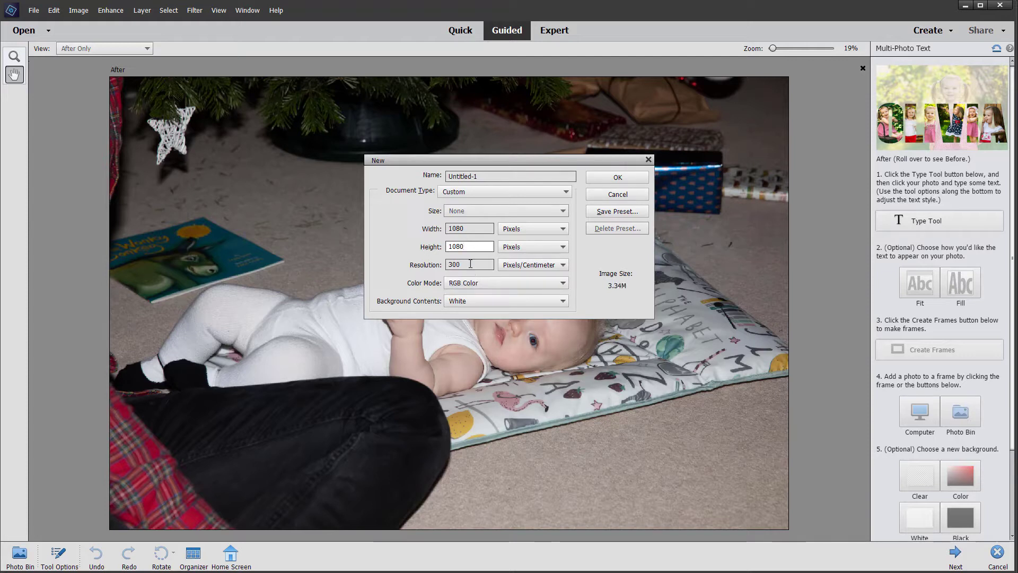
click(471, 263)
key(BackSpace)
key(BackSpace)
key(BackSpace)
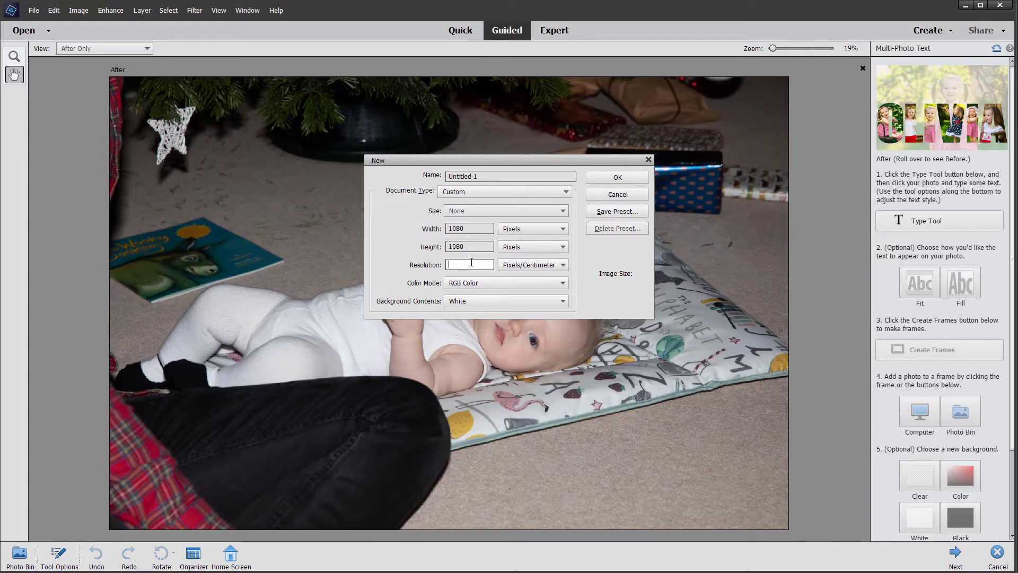
text(72)
click(628, 178)
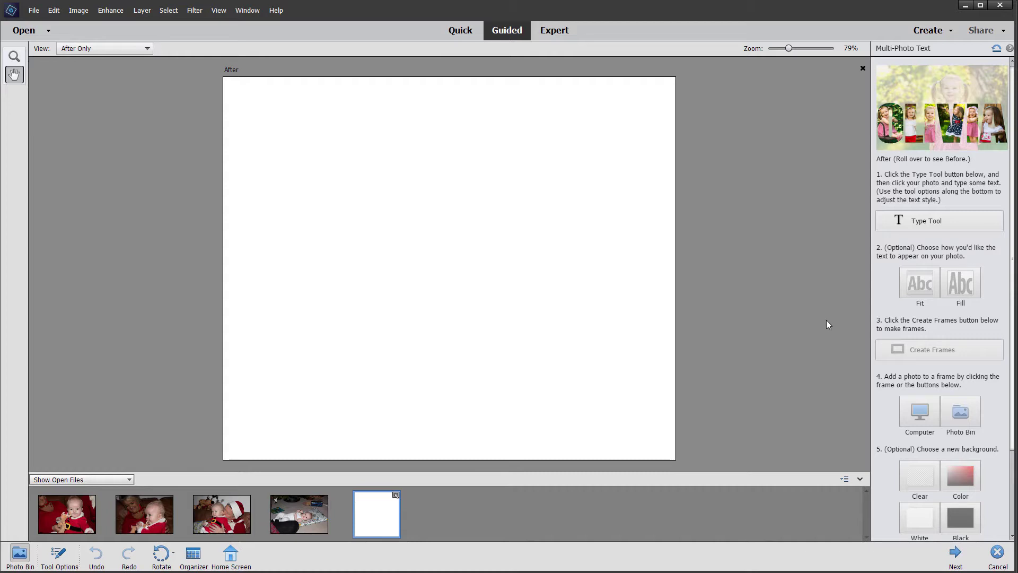
Type LUCY in Impact on the canvas and fit it across the canvas width.
click(940, 224)
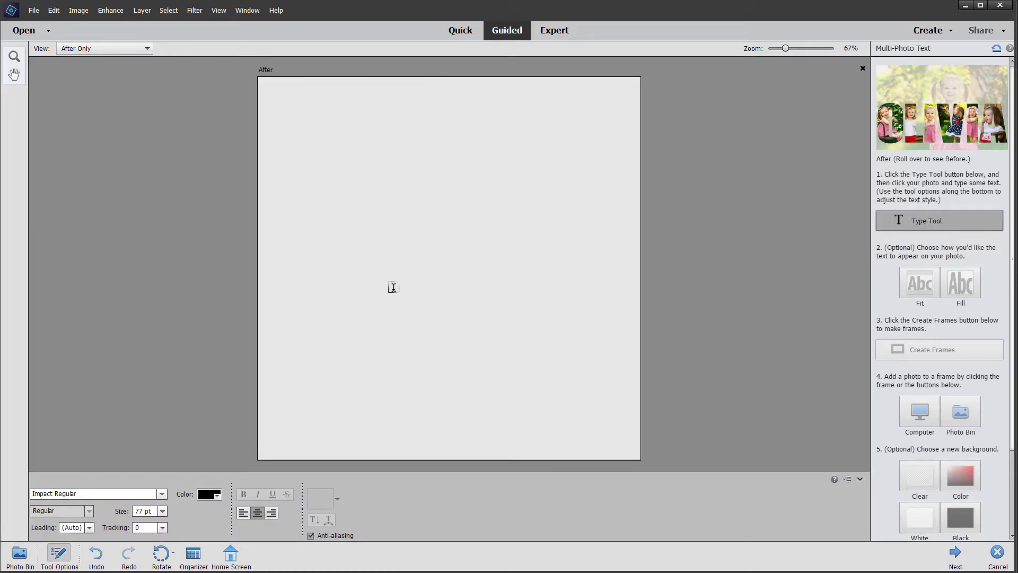
click(393, 287)
text(LUCY)
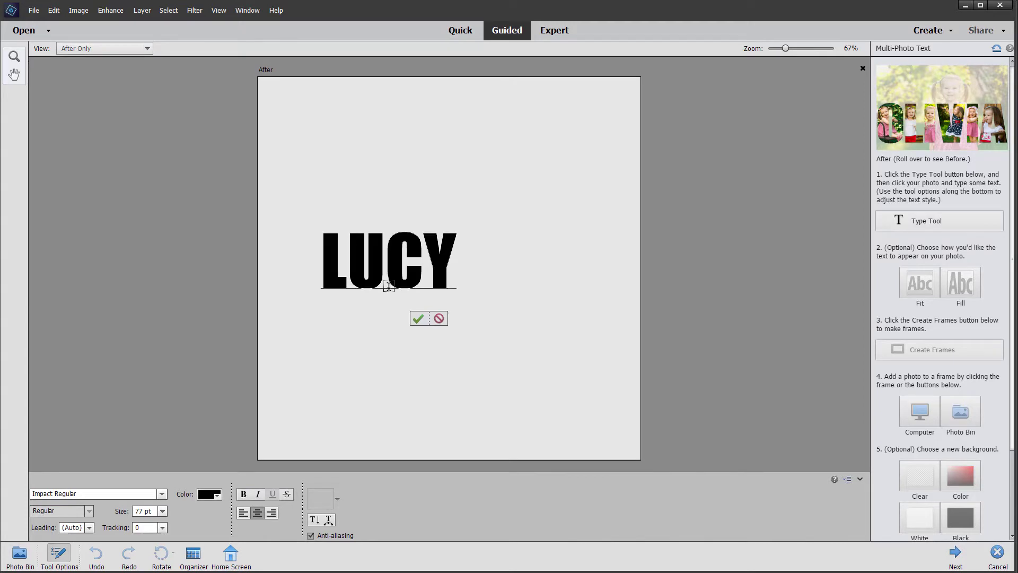
click(416, 319)
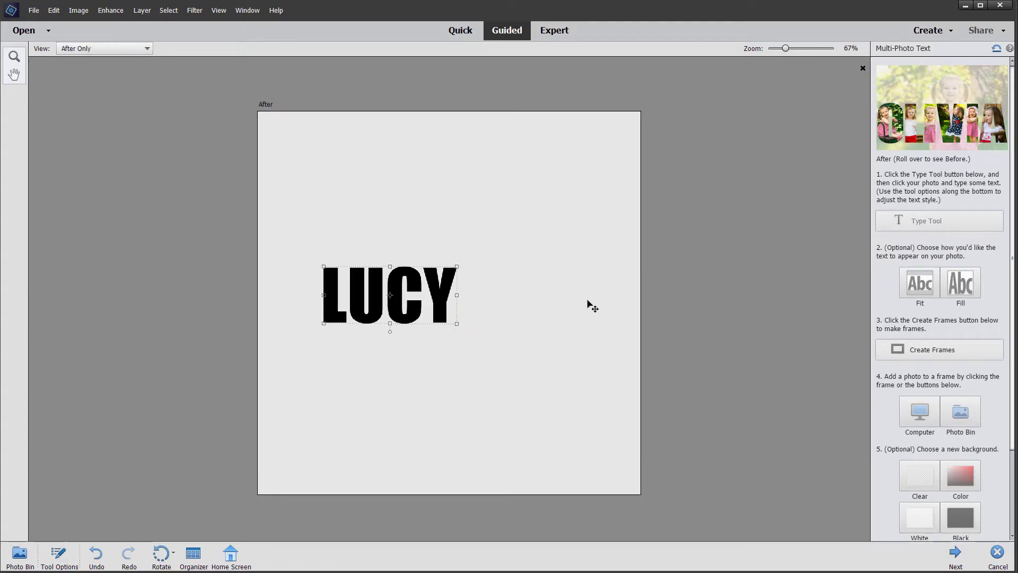
click(959, 284)
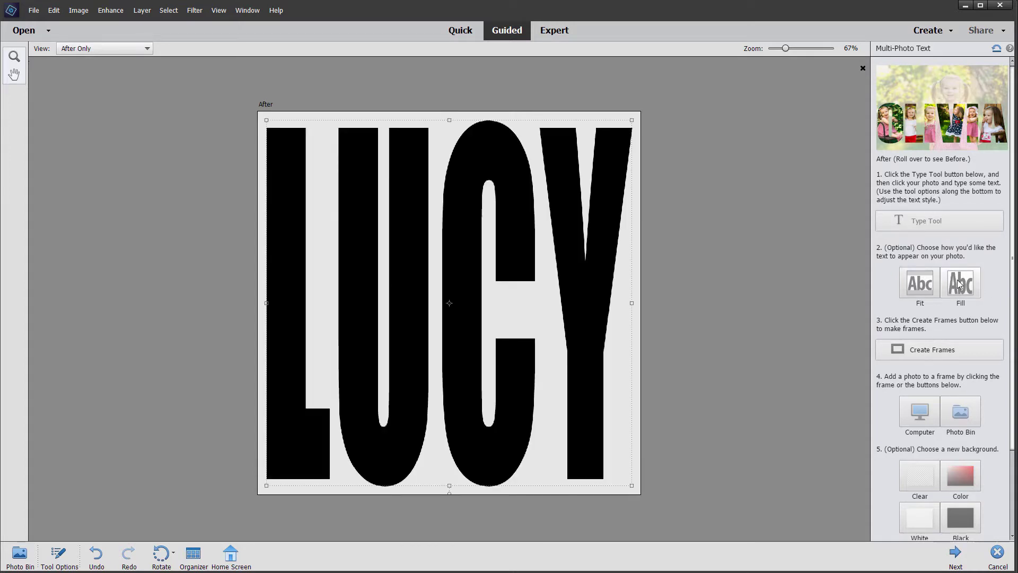
click(920, 283)
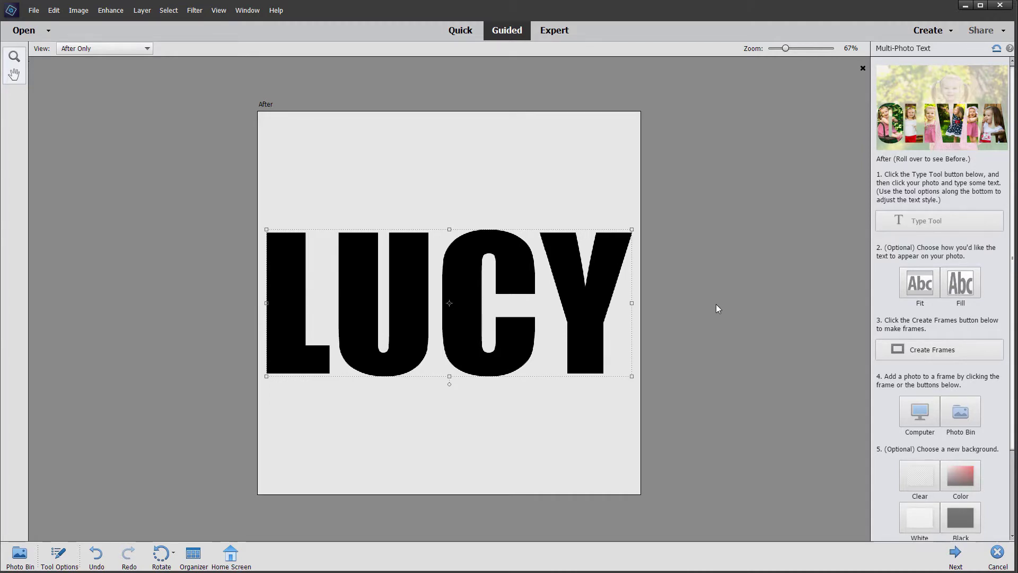
Convert LUCY's letters into frames and fill them with the Photo Bin photos.
click(935, 355)
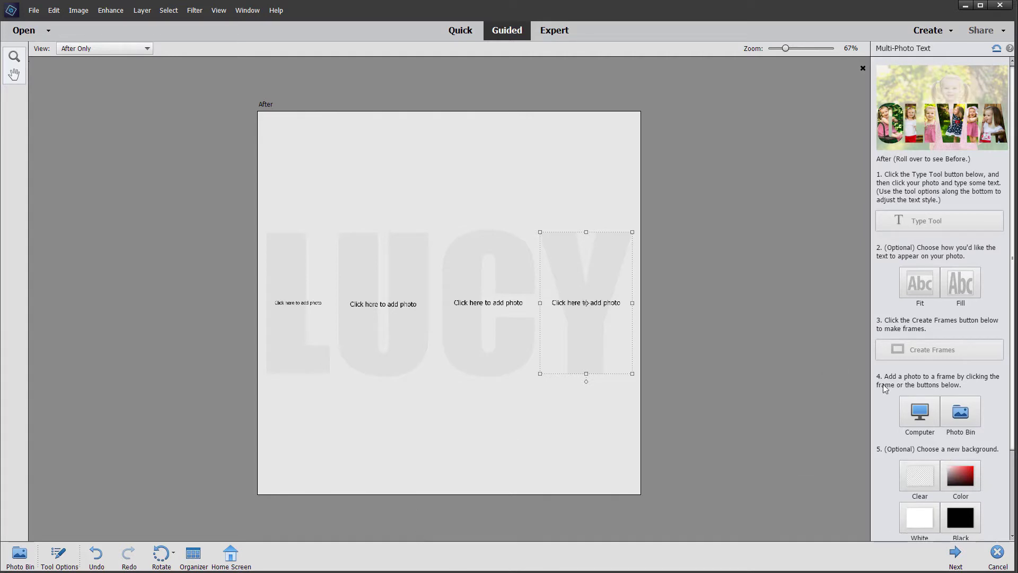
click(968, 412)
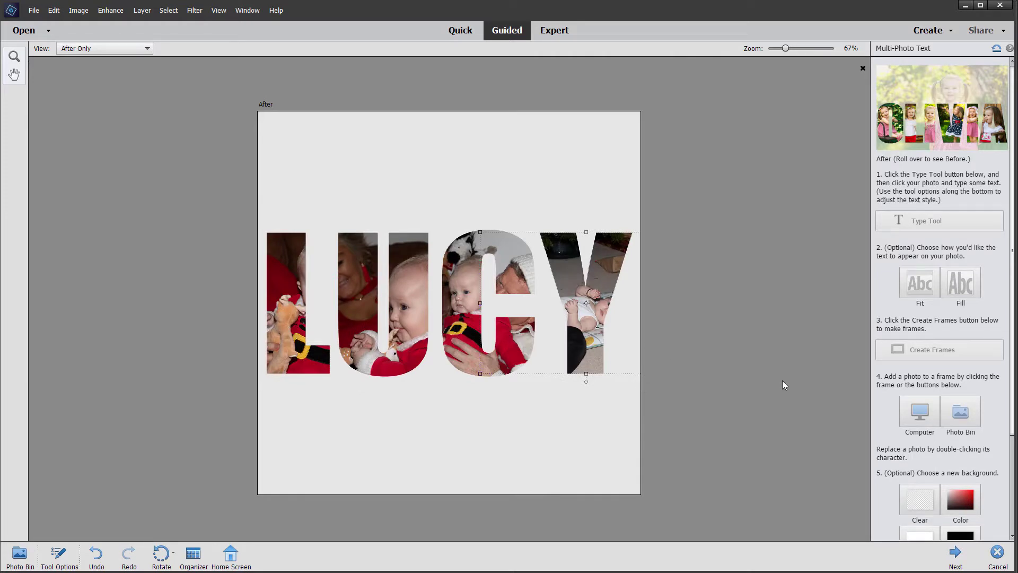
Resize and reposition the photo inside the L so the baby's face shows.
click(291, 298)
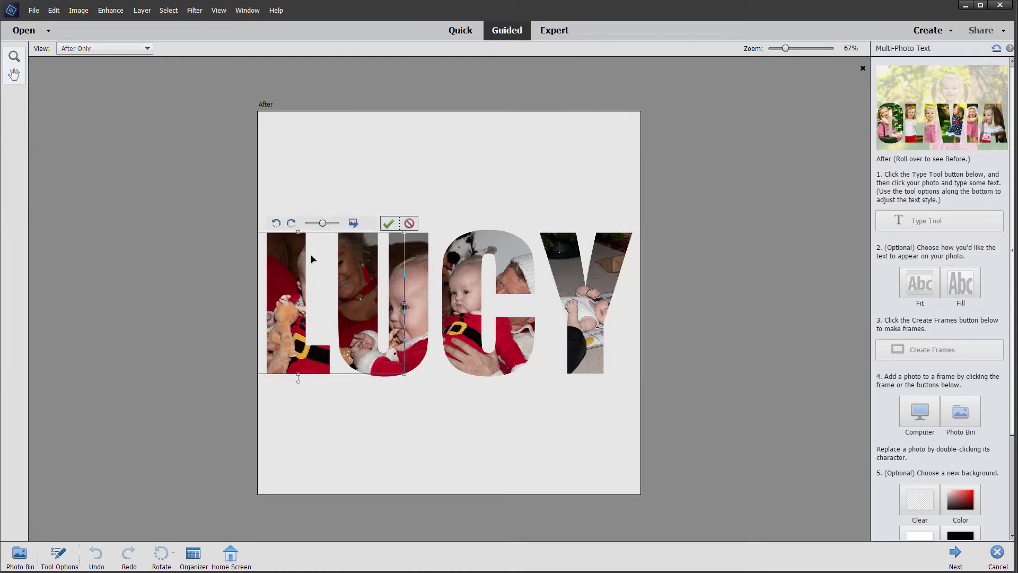
drag(321, 223, 329, 223)
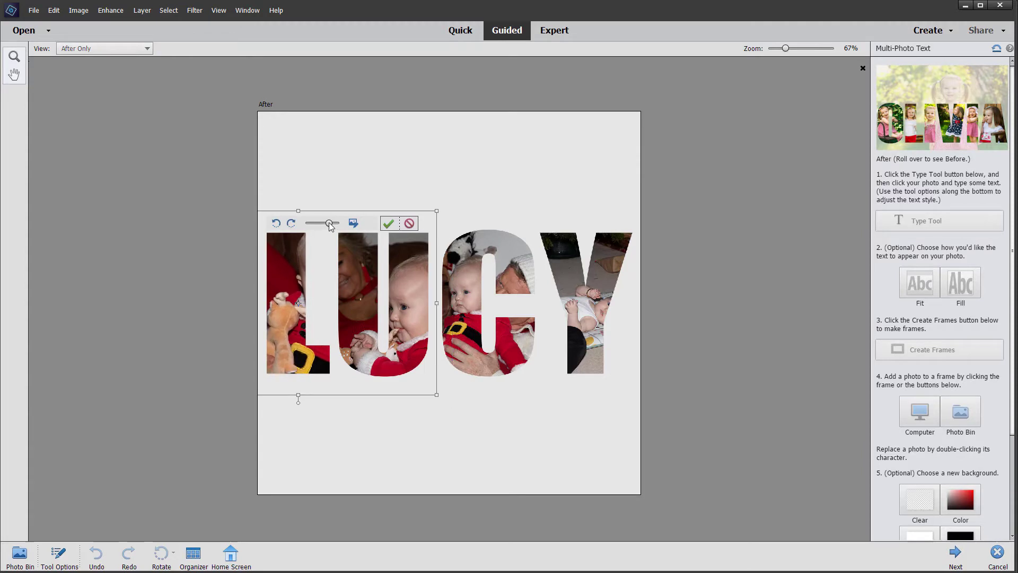
drag(291, 293, 276, 298)
drag(317, 354, 309, 355)
drag(330, 224, 322, 225)
drag(298, 275, 293, 287)
drag(293, 327, 290, 326)
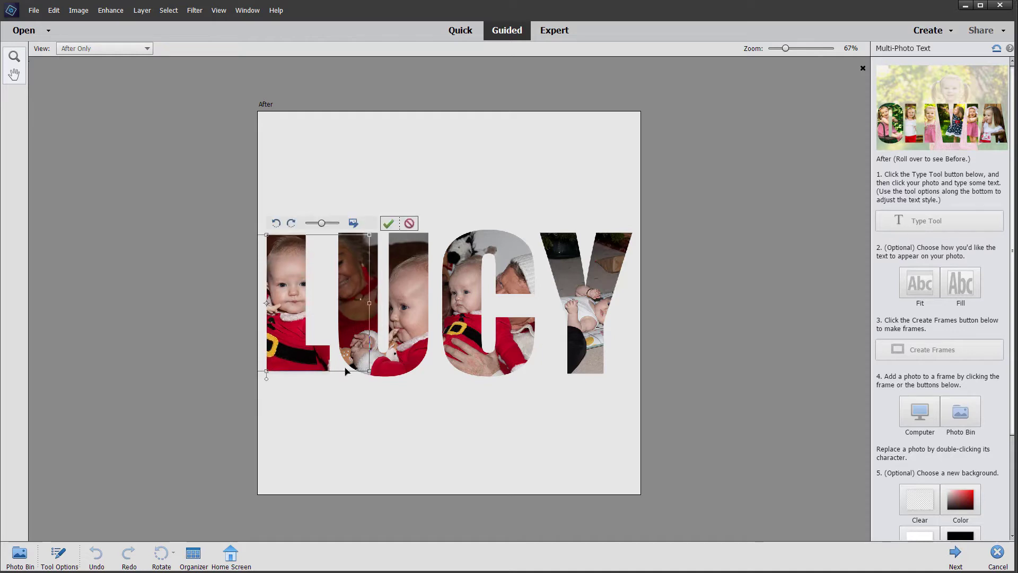
click(388, 223)
Shift the photo inside the U to the left.
click(406, 279)
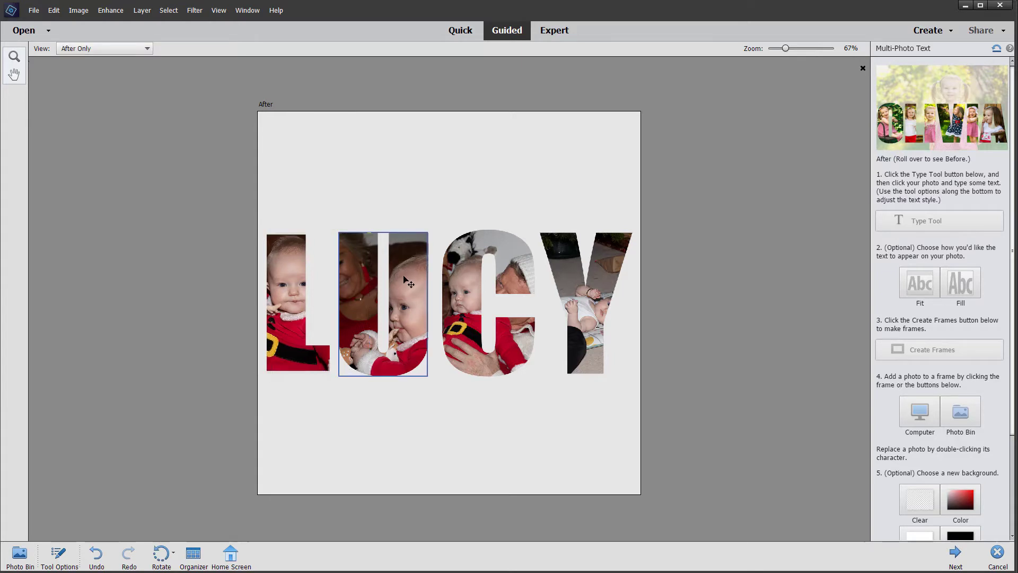
click(406, 279)
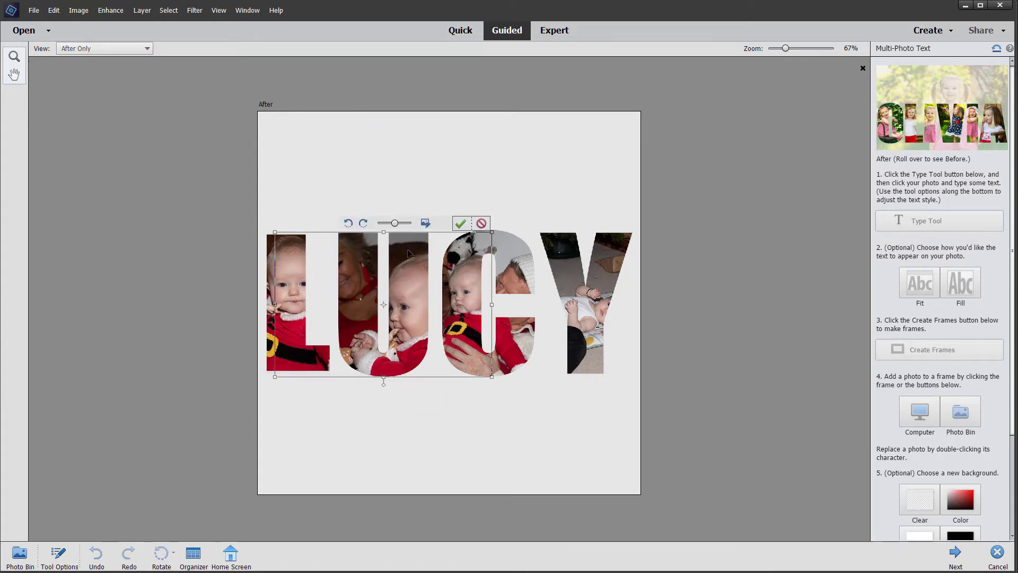
drag(409, 253, 390, 266)
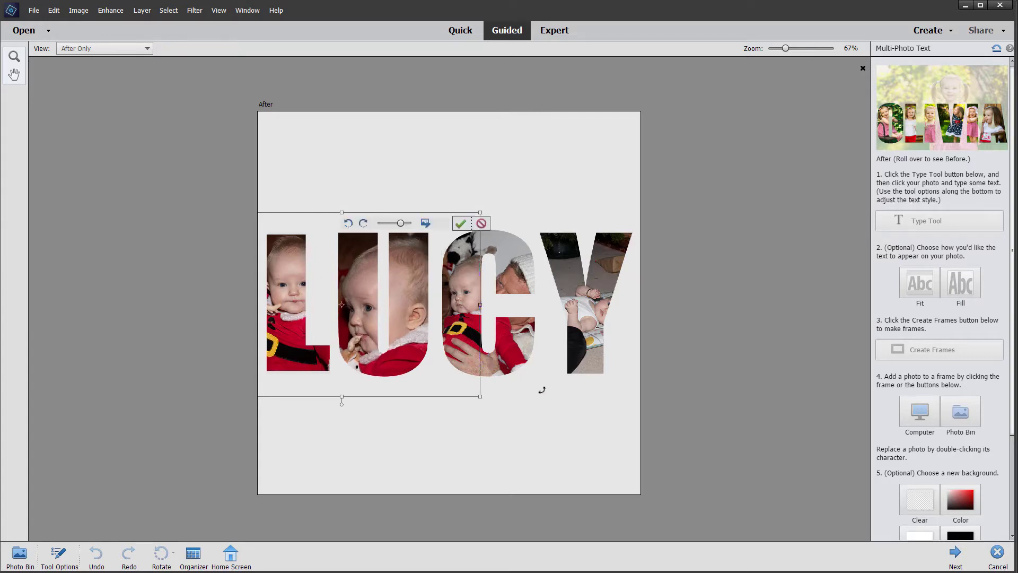
click(462, 222)
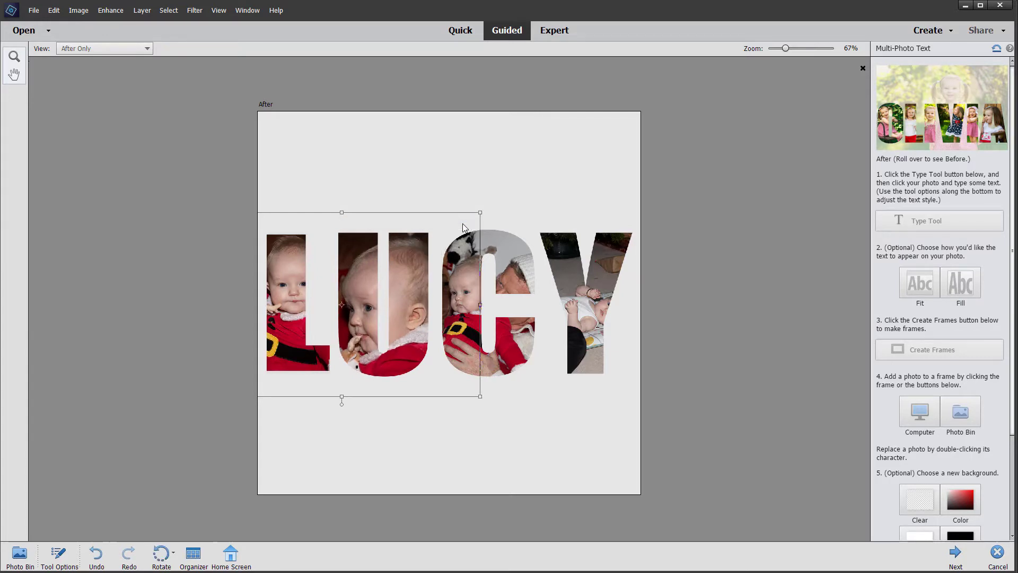
Enlarge the photo inside the C and move it right.
click(504, 281)
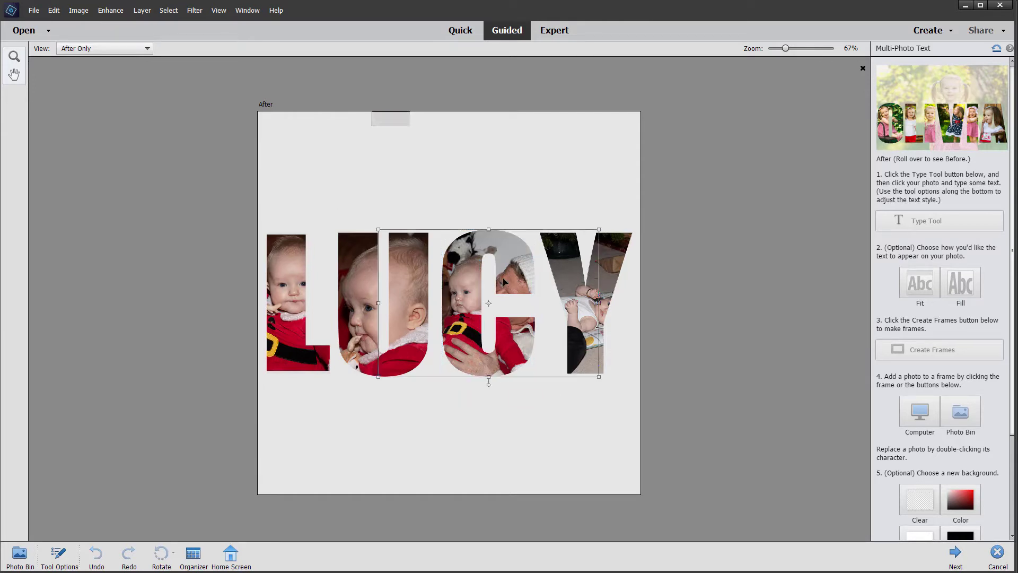
click(503, 281)
drag(498, 223, 508, 226)
drag(507, 248, 533, 264)
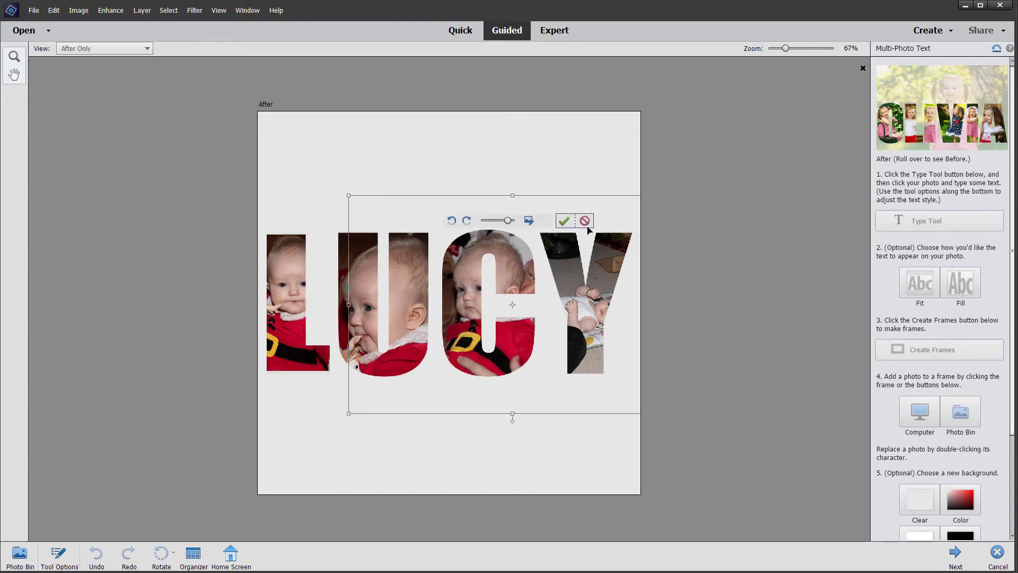
click(564, 221)
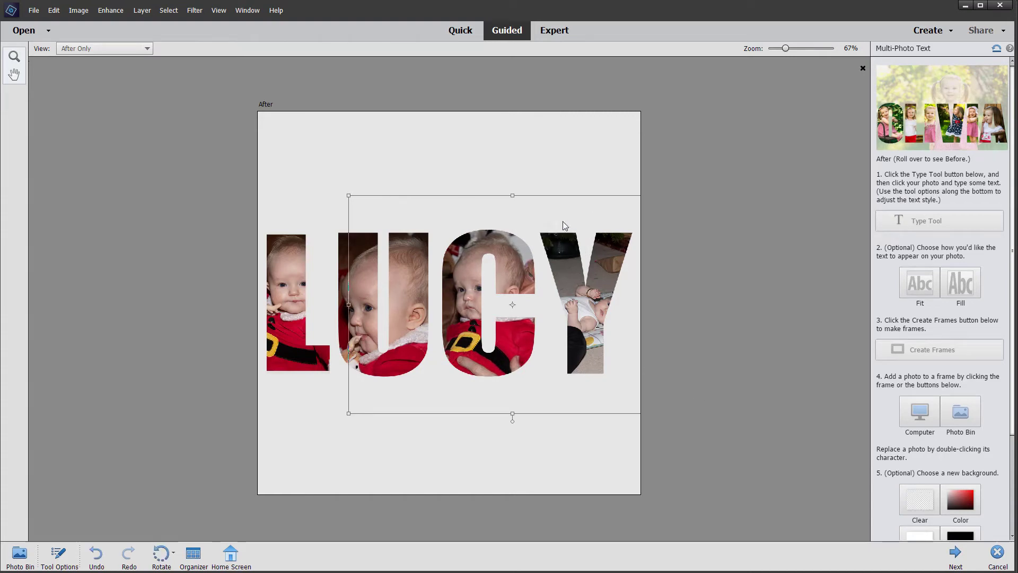
Enlarge the photo inside the Y and move it left.
click(589, 306)
drag(584, 223, 594, 224)
drag(603, 293, 569, 283)
click(610, 240)
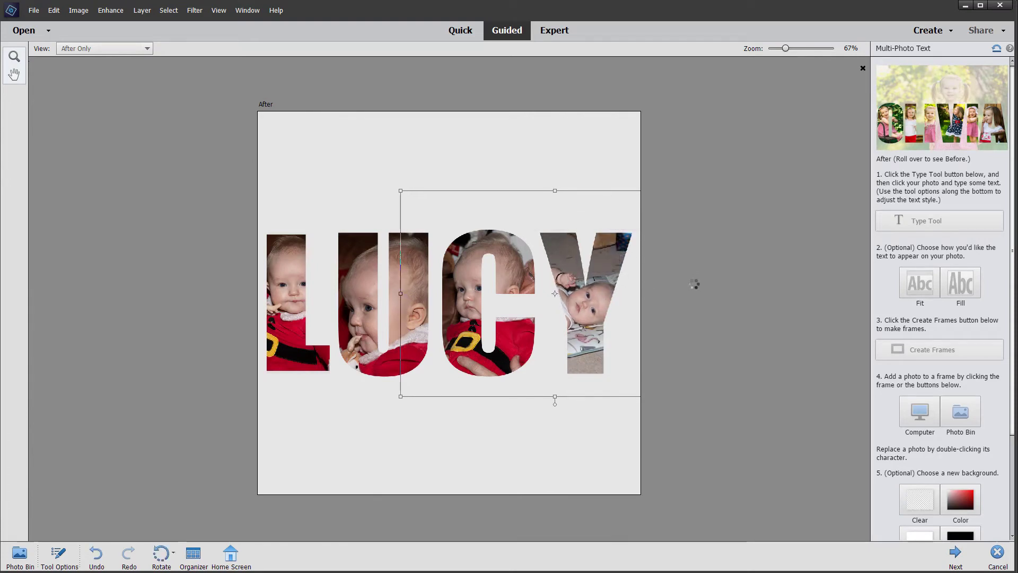
click(536, 450)
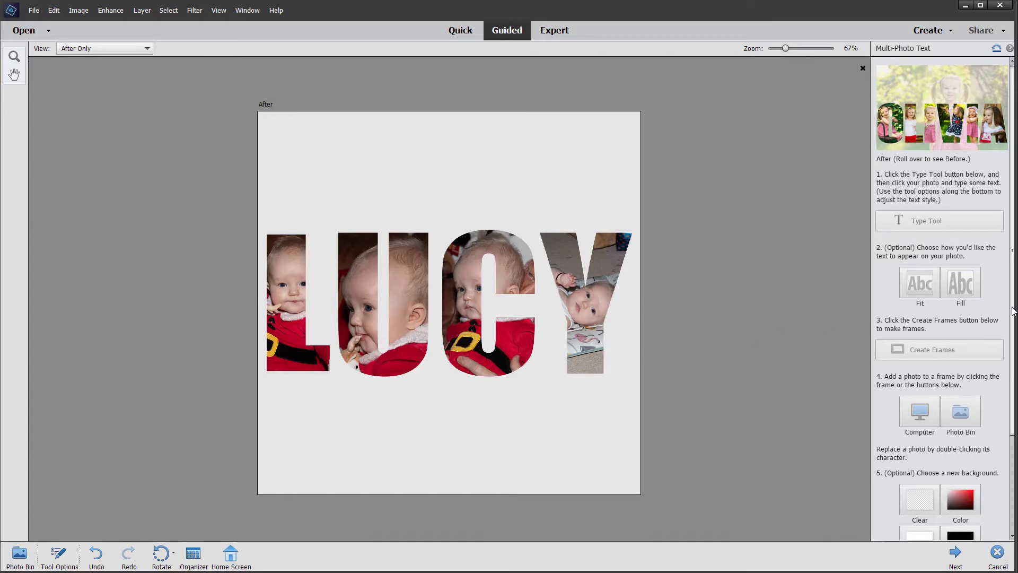
Try a red background, settle on white, and add the bevel, drop shadow and stroke style.
scroll(939, 318, down, 3)
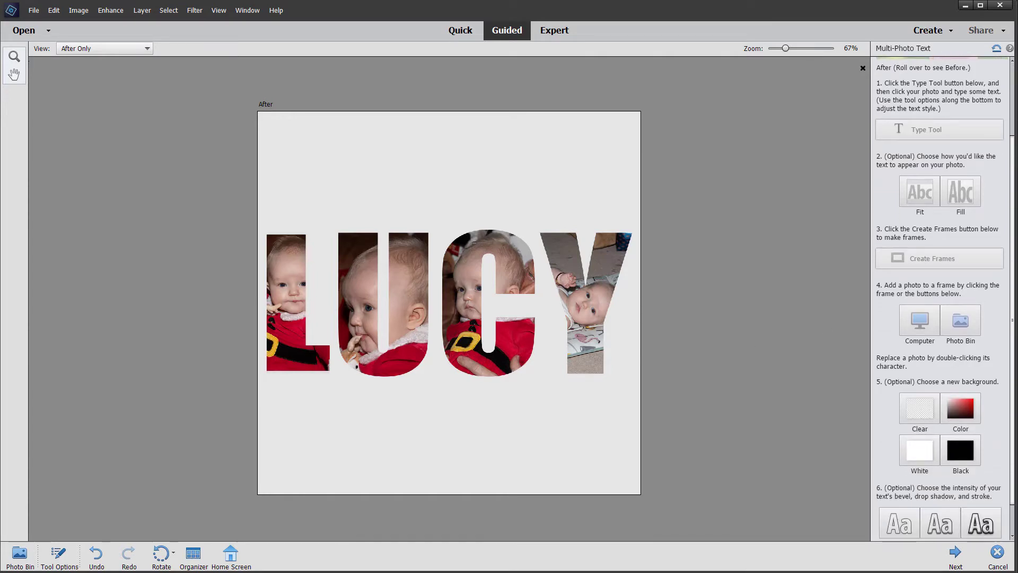
click(960, 413)
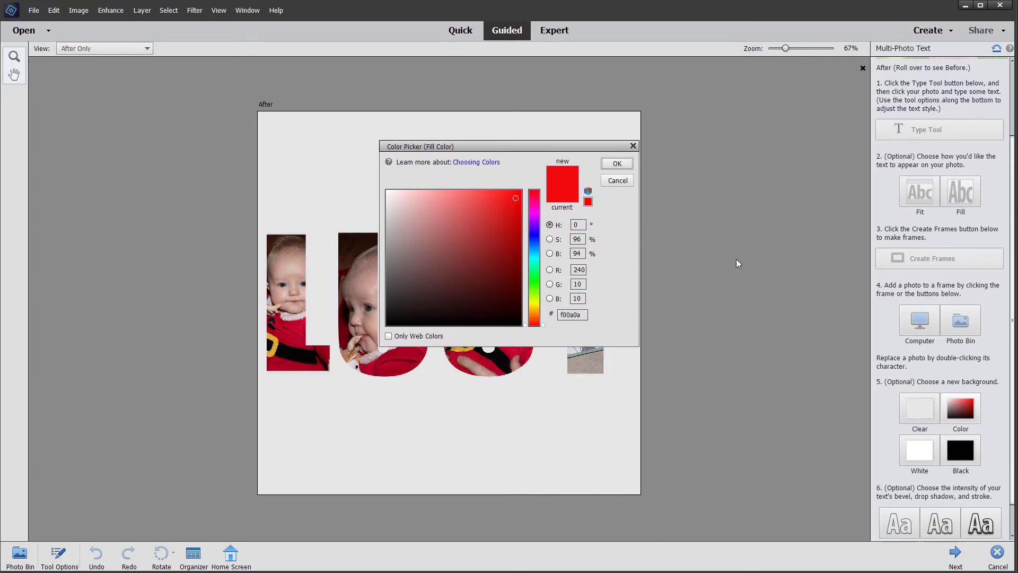
click(617, 165)
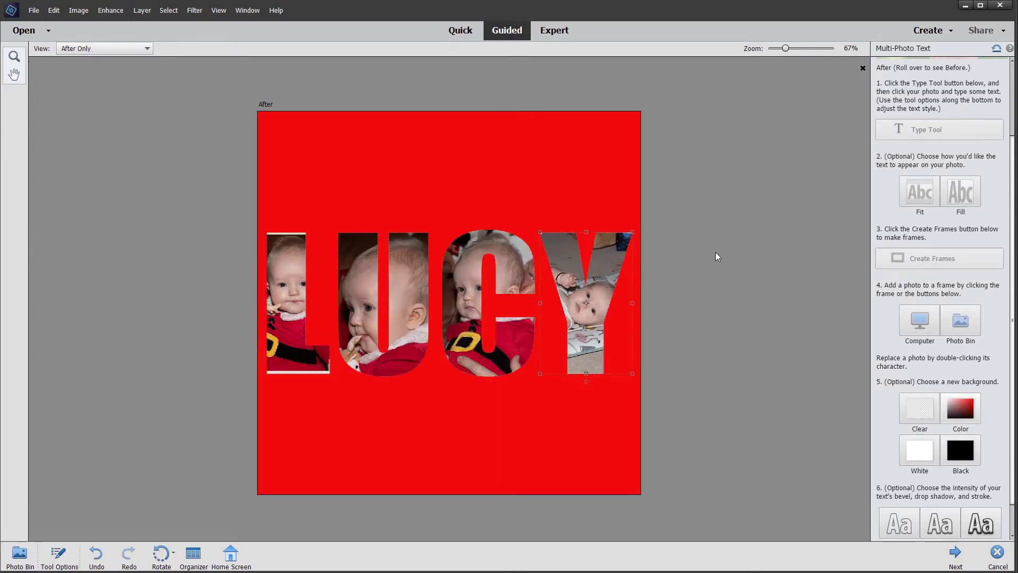
click(912, 457)
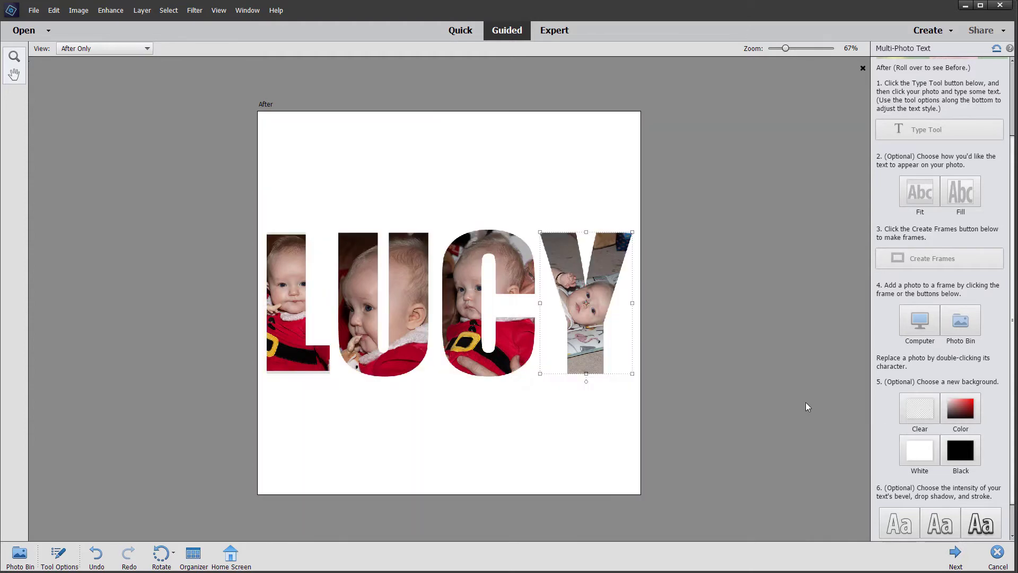
click(559, 446)
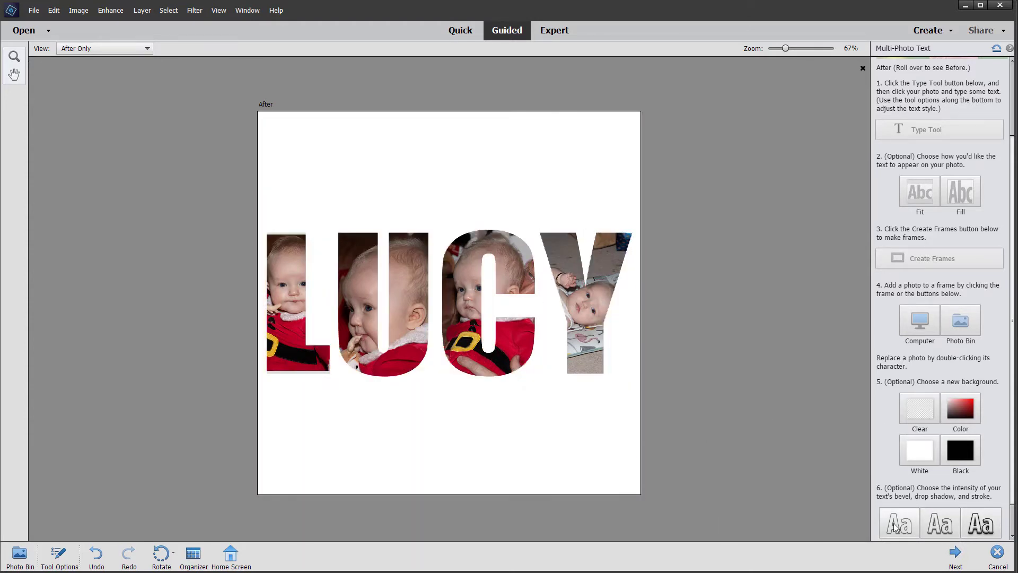
click(913, 524)
click(518, 453)
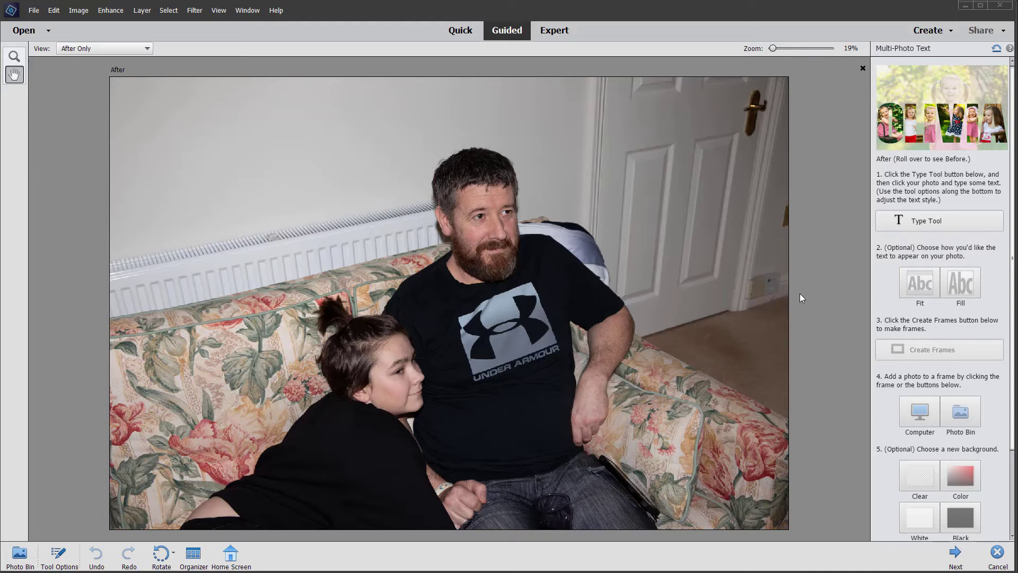
Type JACK on the faded sofa photo with the Type Tool.
click(934, 220)
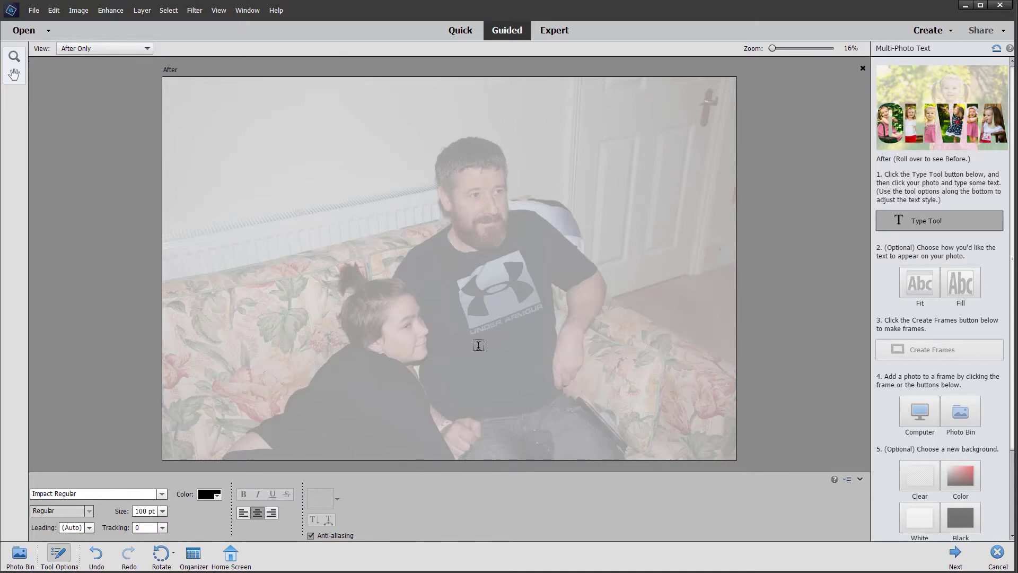
click(396, 306)
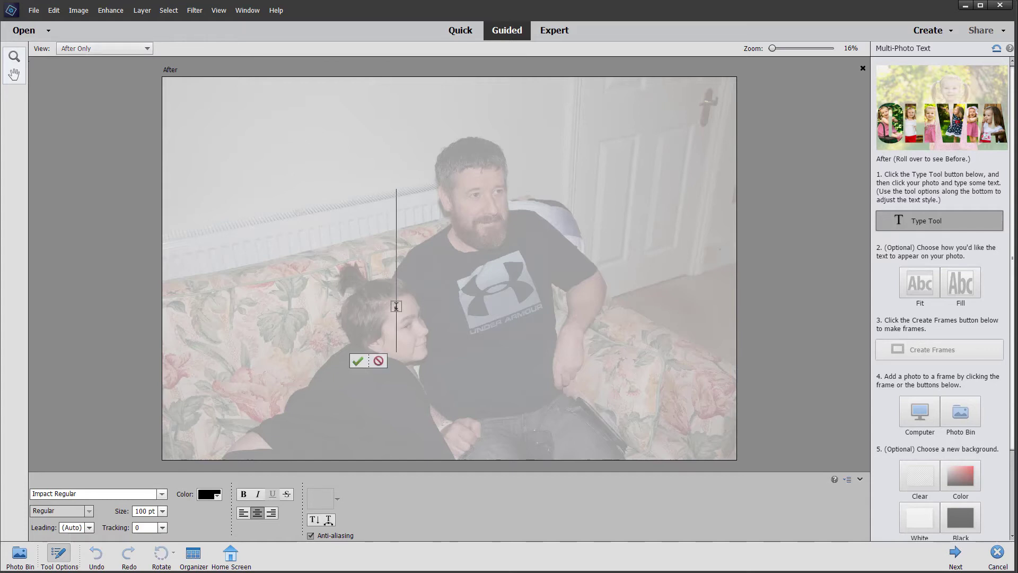
text(JAC)
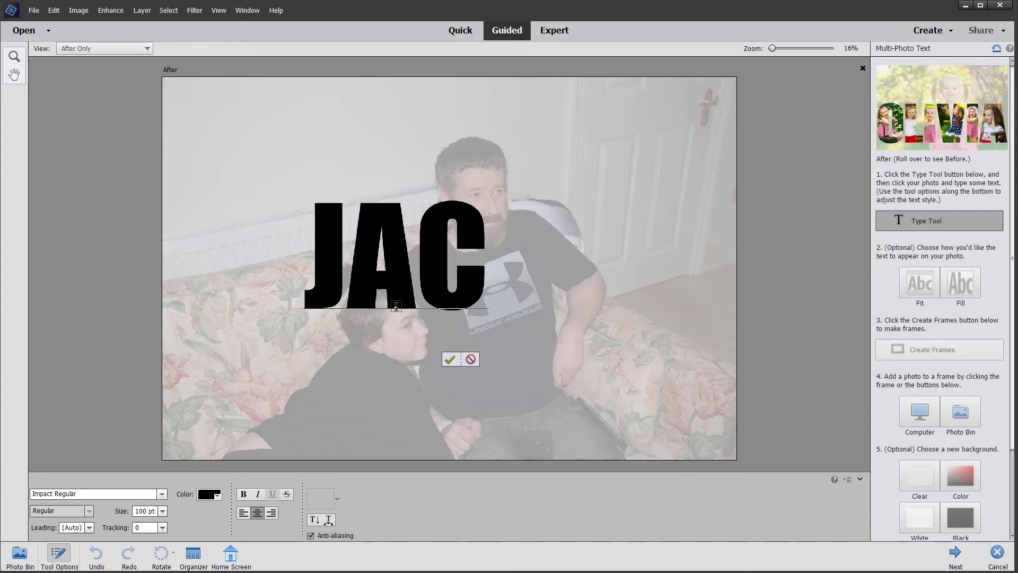
text(K)
Commit JACK, fit it across the photo, and turn its letters into photo frames.
click(488, 360)
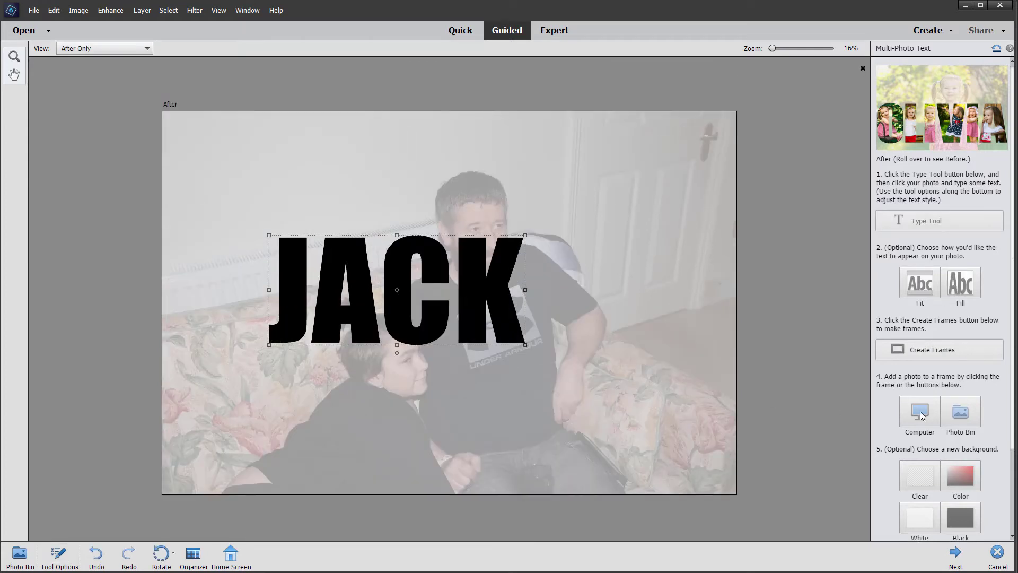
click(922, 282)
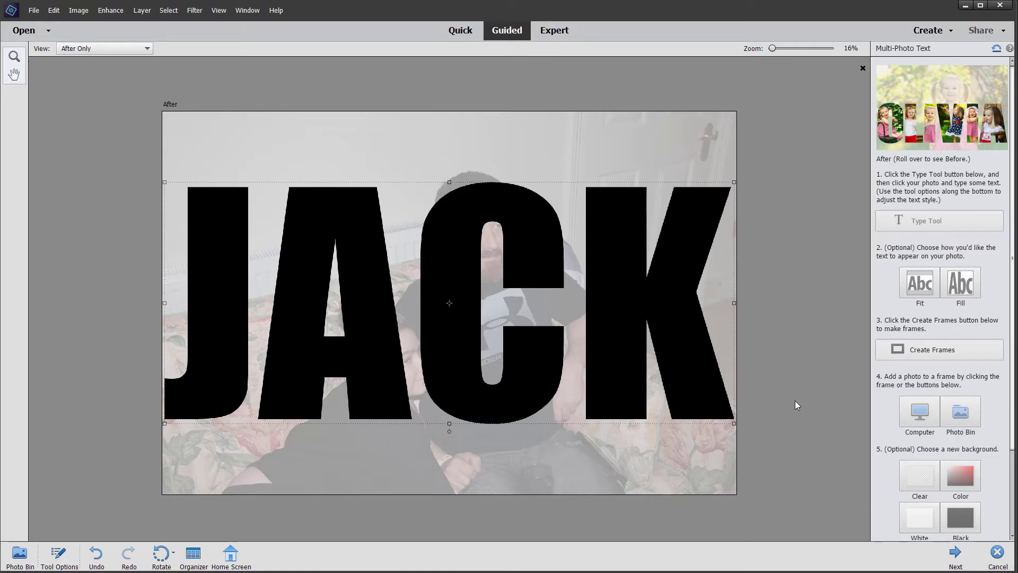
click(938, 349)
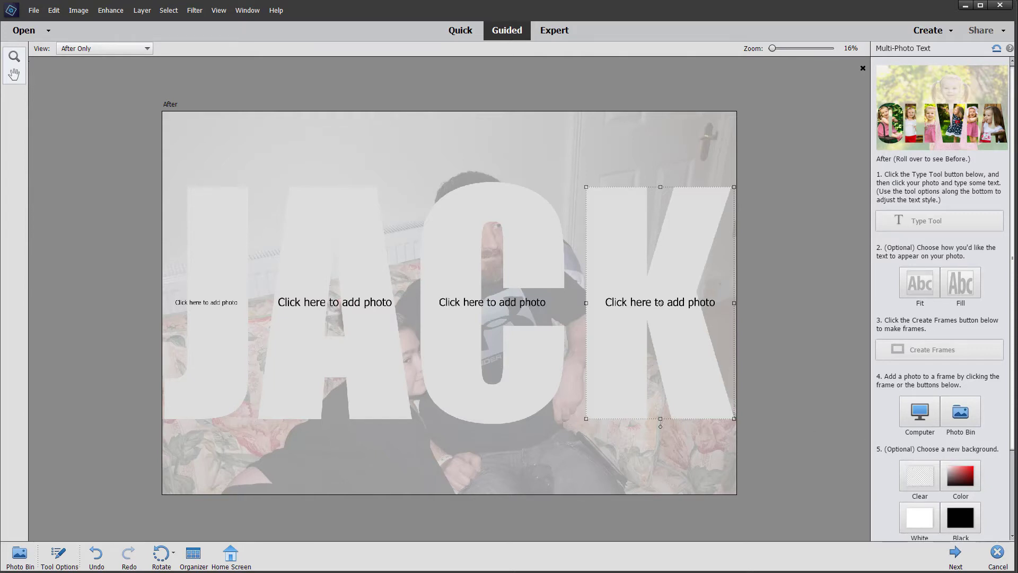
click(923, 413)
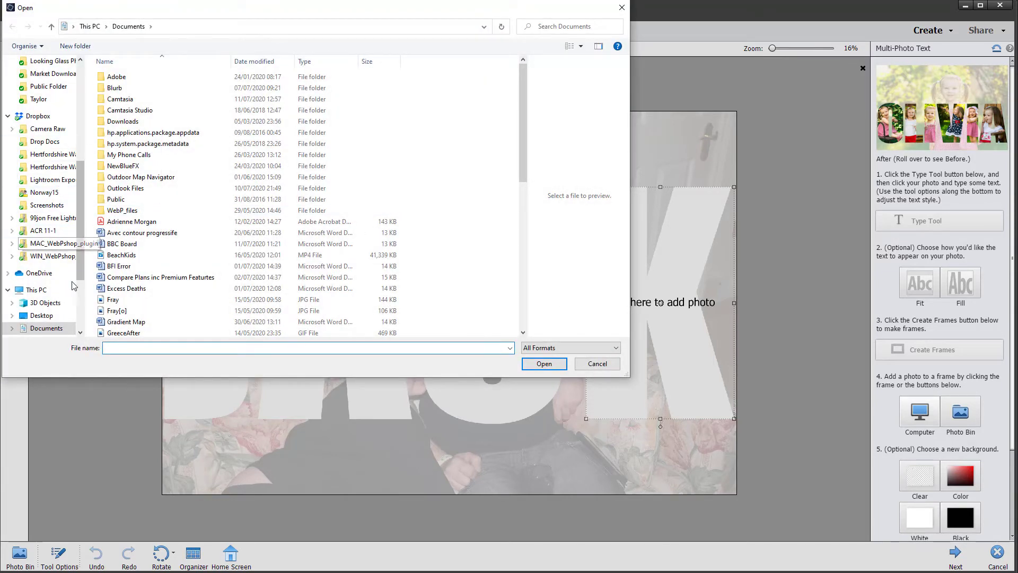
Load IMG_IV_3199 and three other Downloads photos into the J, A, C and K frames.
scroll(76, 240, down, 2)
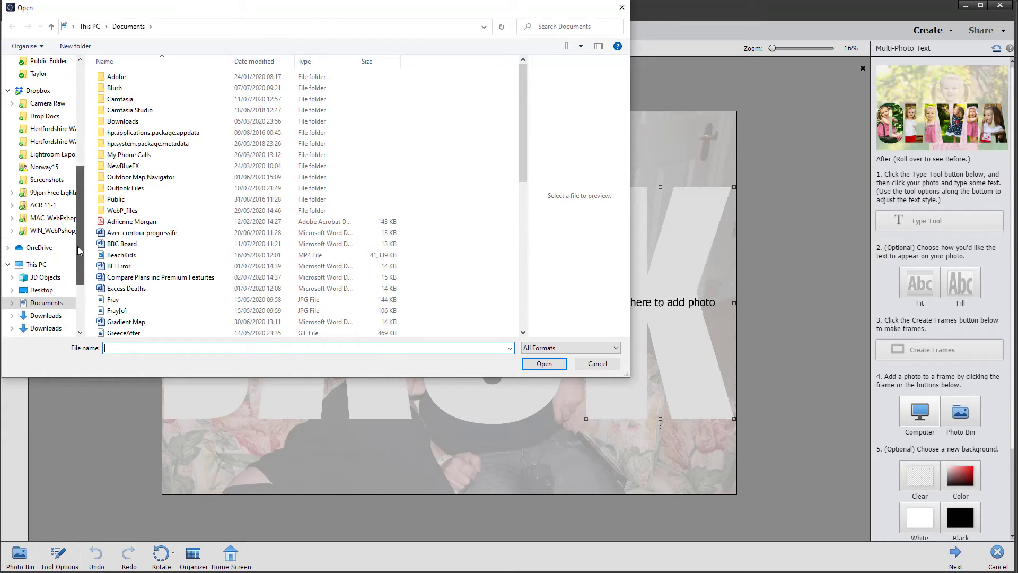
click(38, 318)
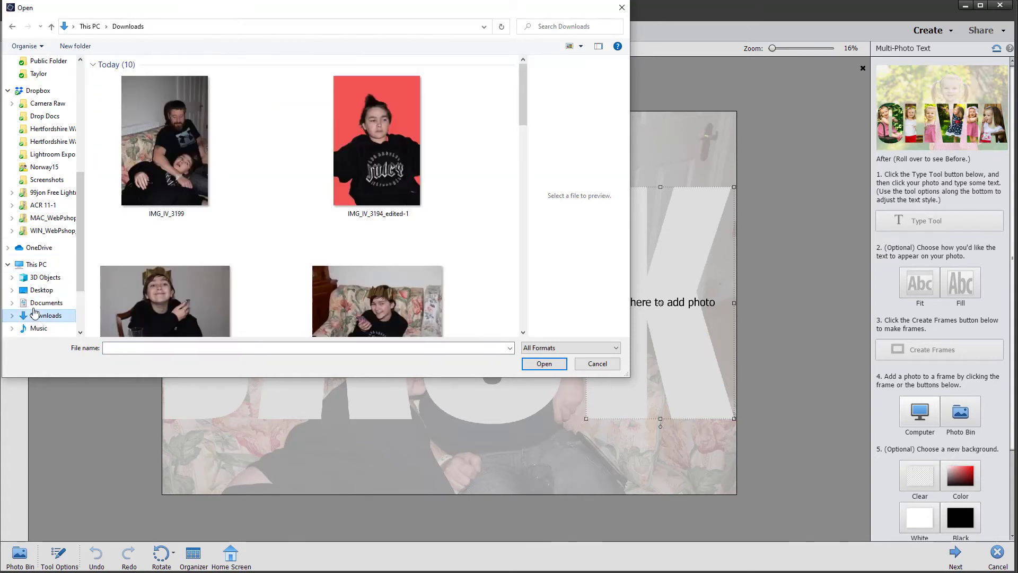
click(180, 145)
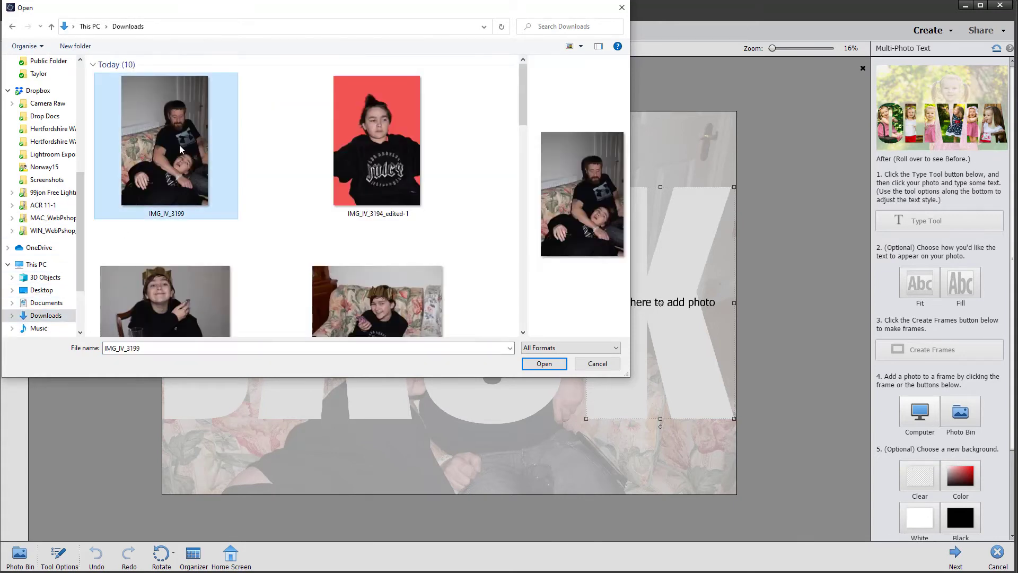
shift+click(385, 295)
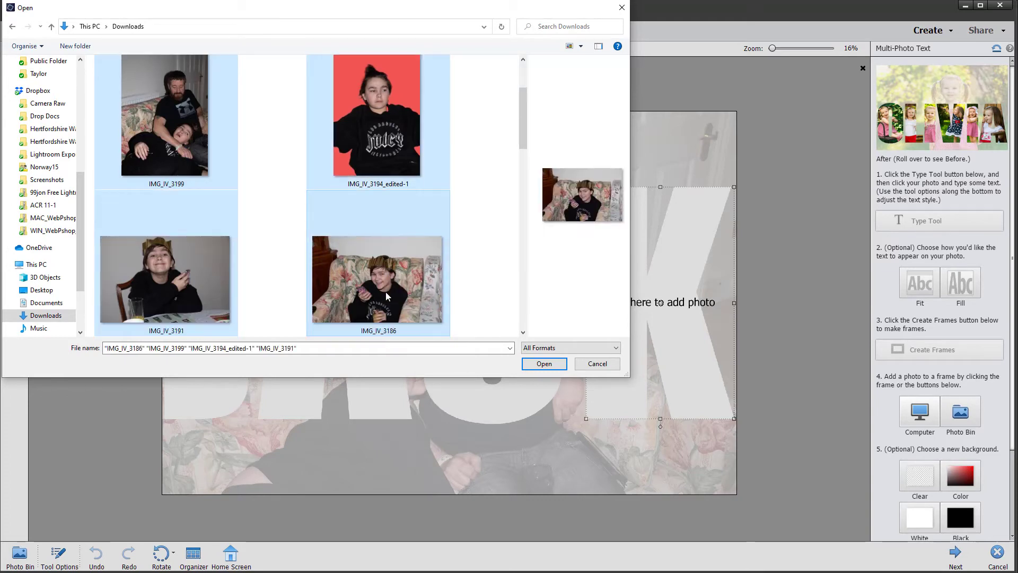
click(544, 363)
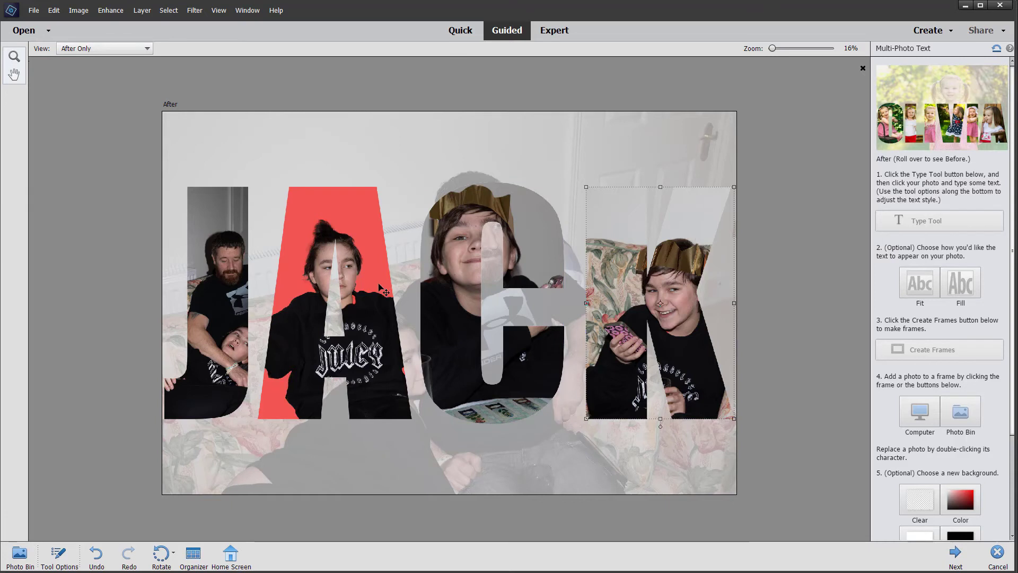
Nudge the photo inside the J slightly left and confirm its placement.
click(229, 289)
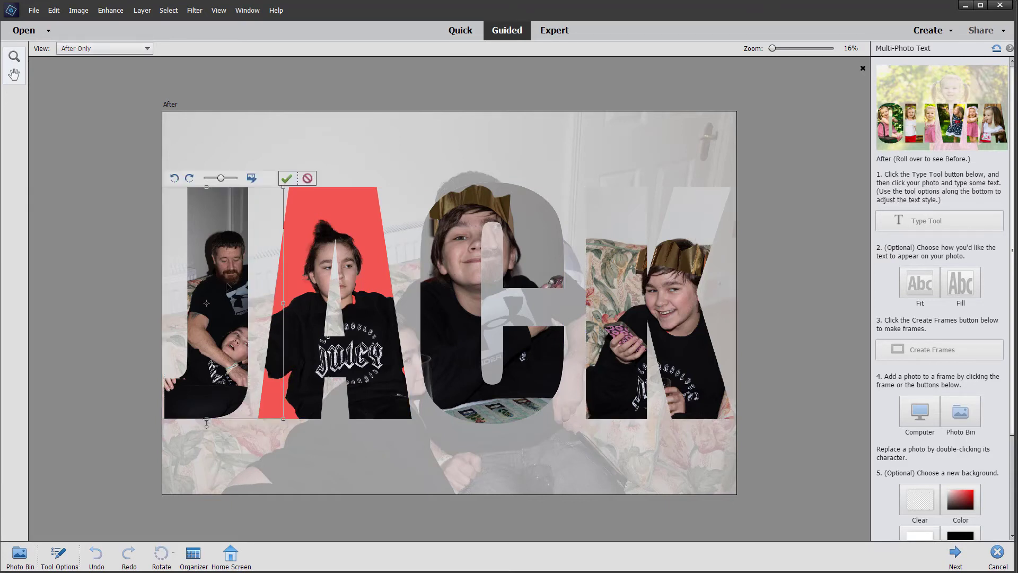
drag(234, 279, 225, 277)
click(287, 178)
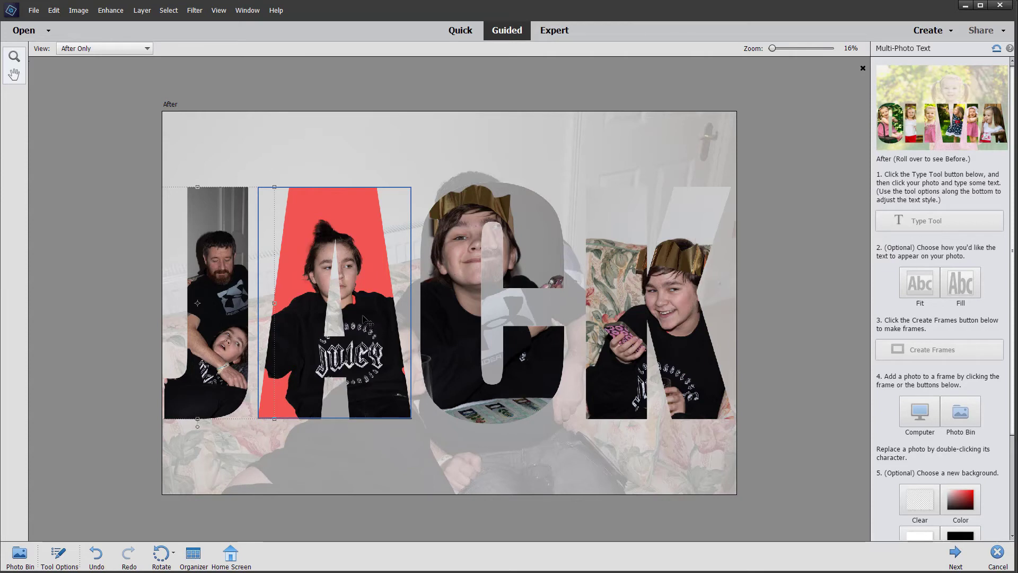
Shift and enlarge the girl's photo inside the A, then select the C photo for adjusting.
drag(369, 312, 375, 307)
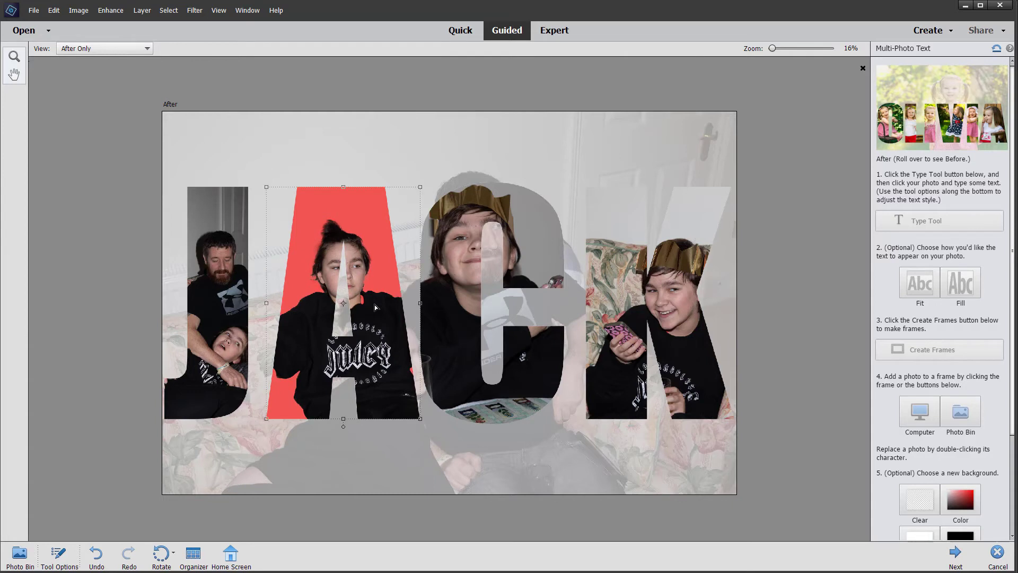
click(374, 304)
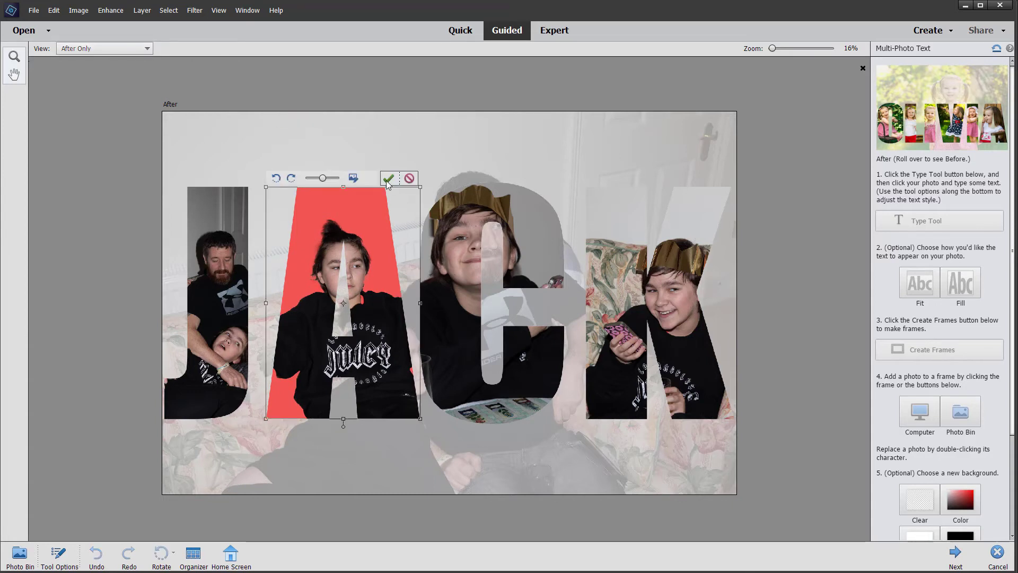
drag(322, 180, 329, 180)
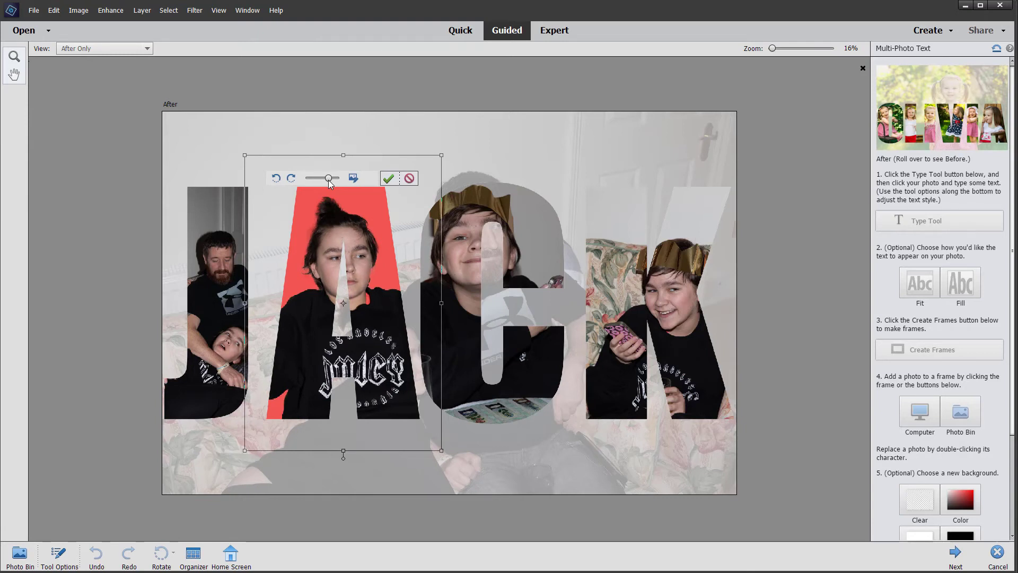
click(388, 178)
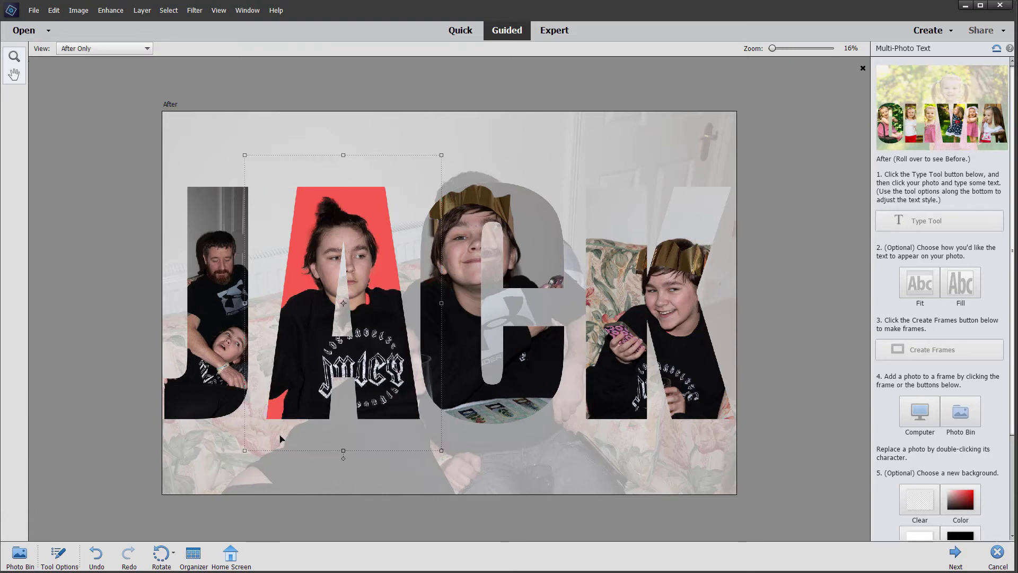
click(525, 249)
click(529, 254)
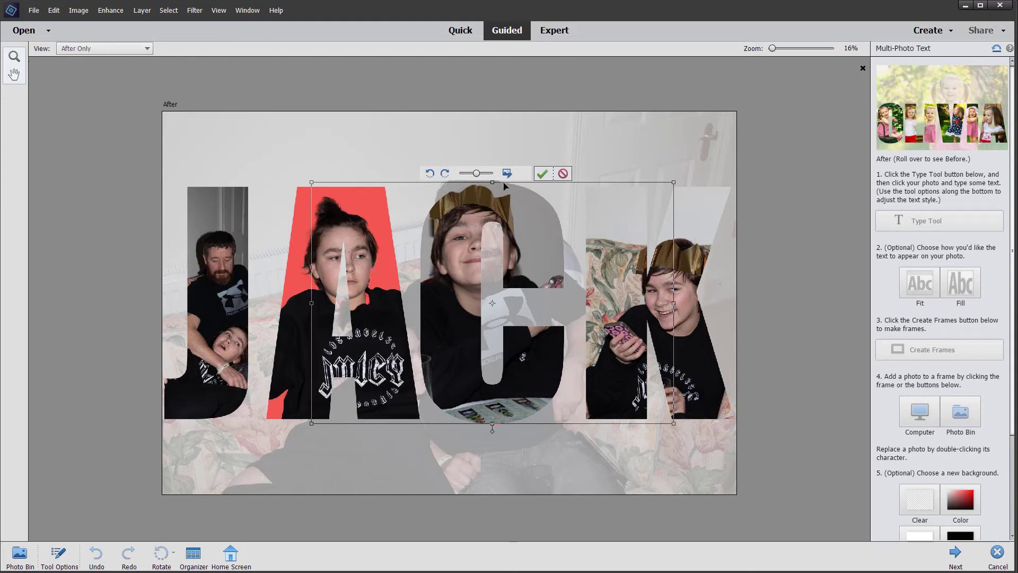
Move the C photo left, enlarge the K photo, and finish the multi-photo text steps.
drag(531, 248, 517, 246)
drag(518, 245, 522, 252)
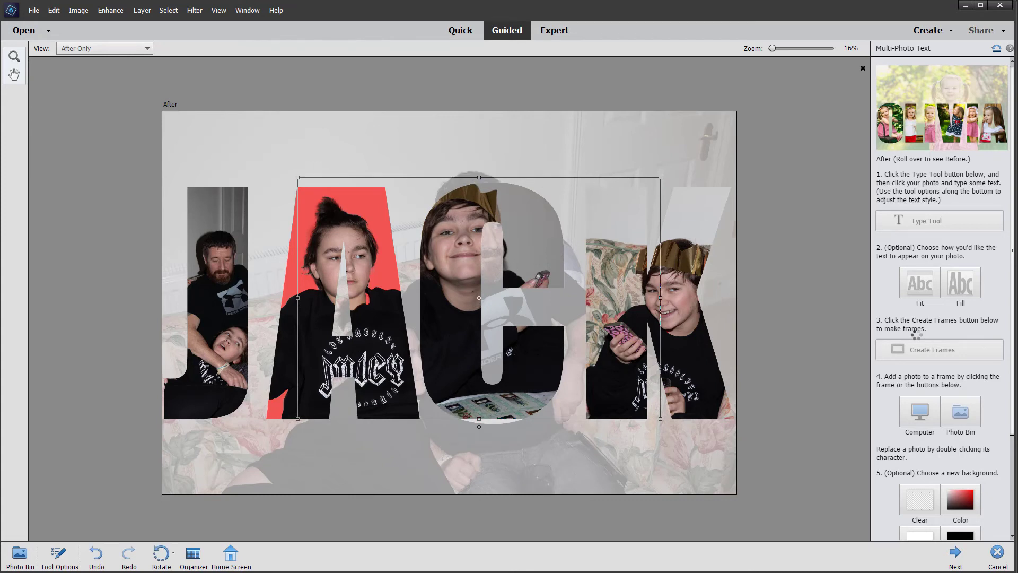
click(627, 294)
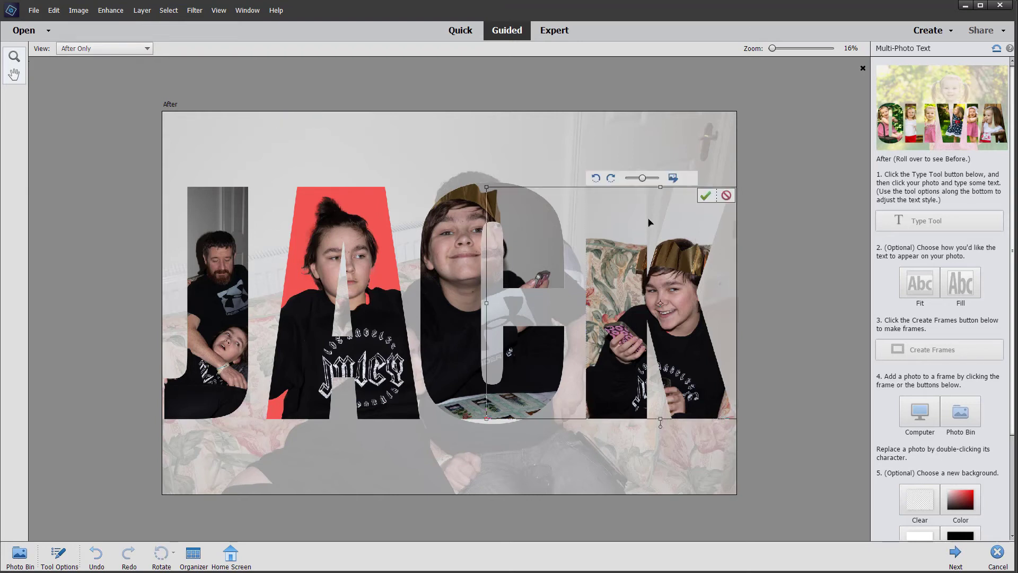
drag(643, 178, 661, 182)
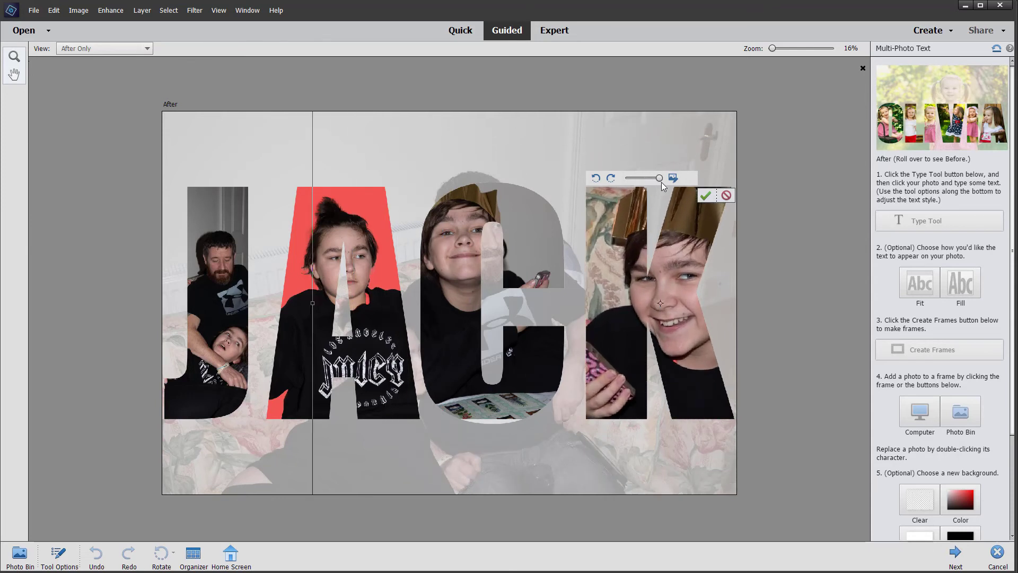
click(706, 196)
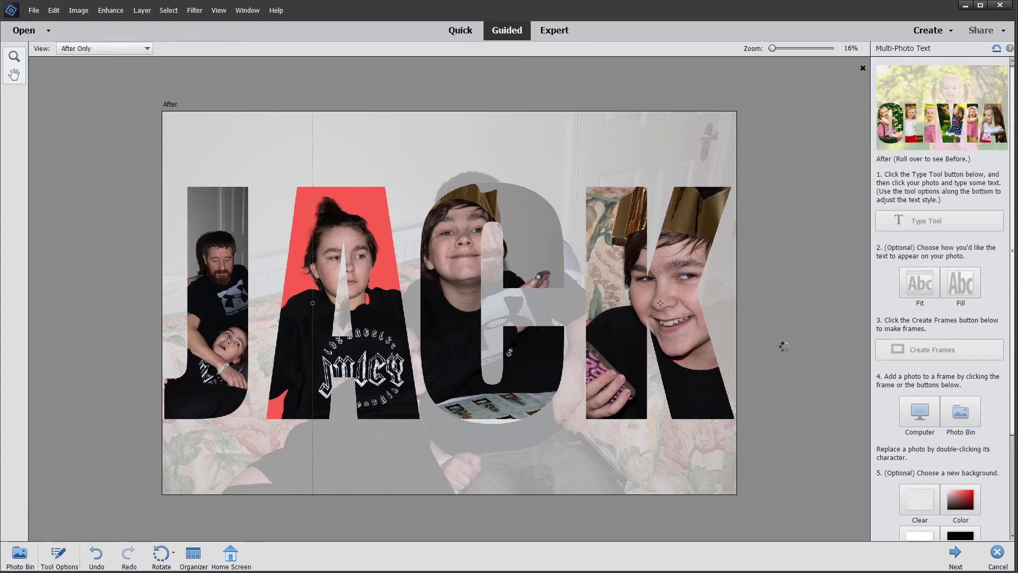
click(955, 553)
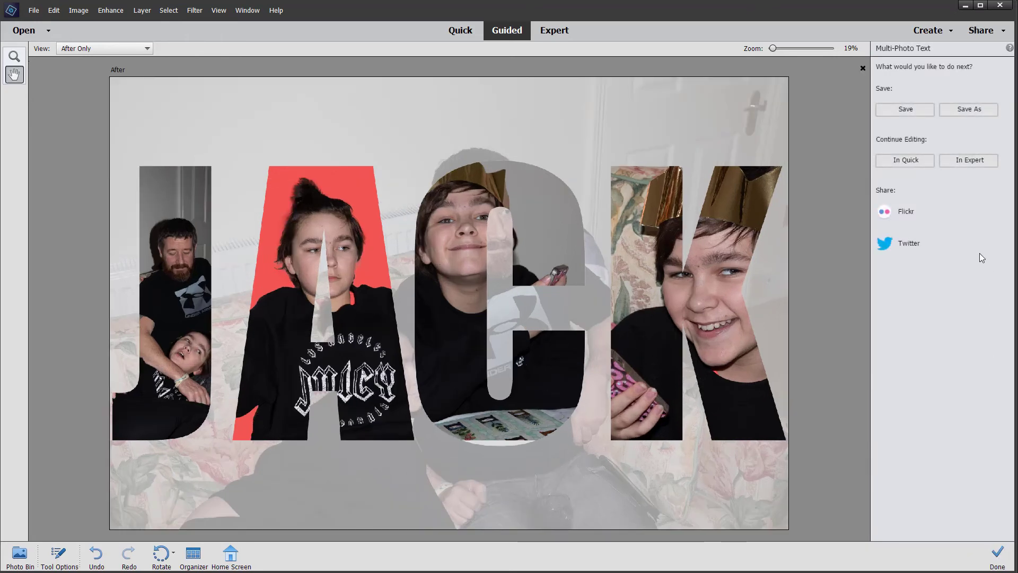
Choose In Expert under Continue Editing to open the JACK design with its layers.
click(969, 160)
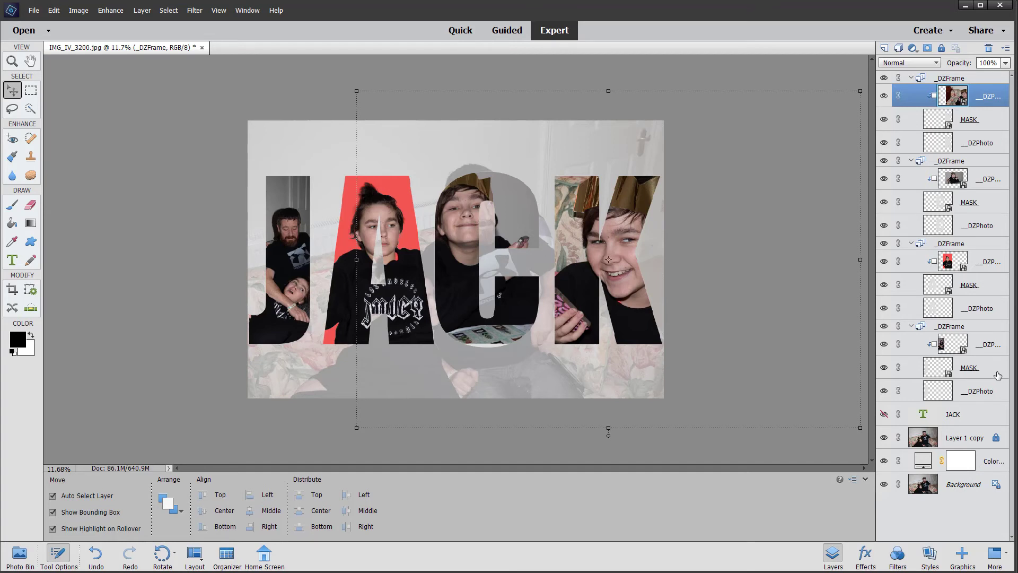
Stagger the letter frames: J up, A down, C down, and K up and right.
click(919, 329)
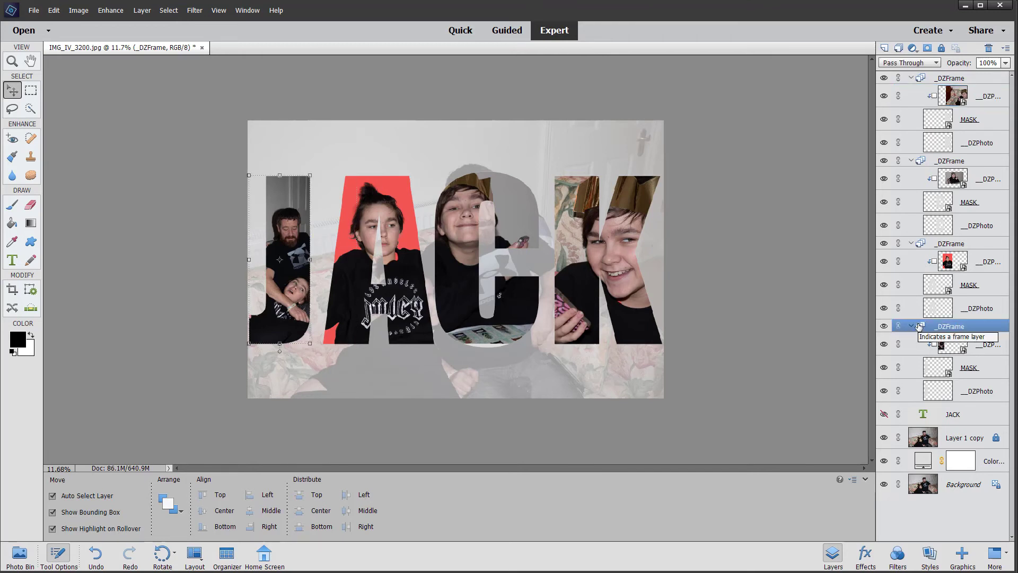
drag(279, 229, 282, 181)
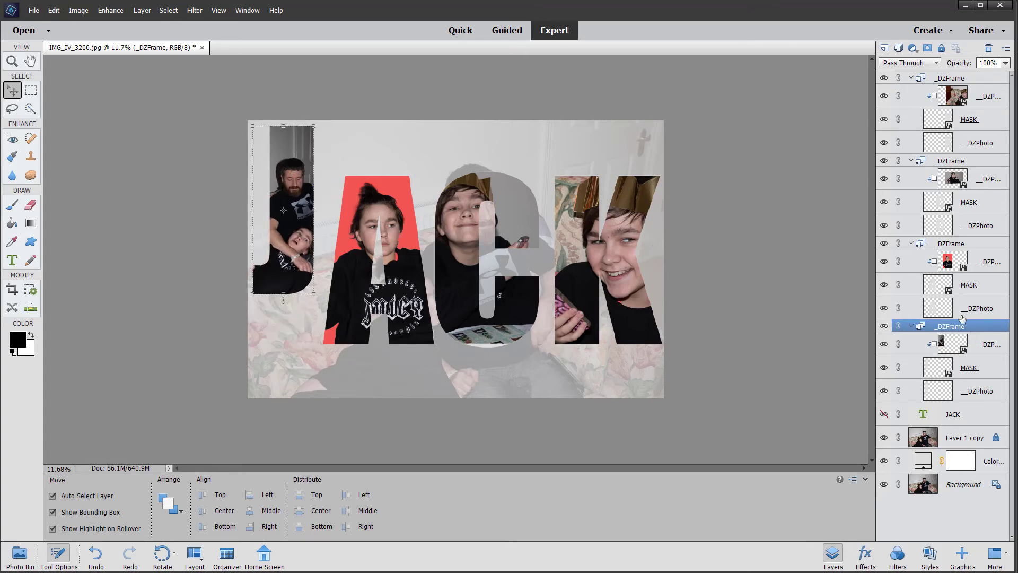
click(962, 244)
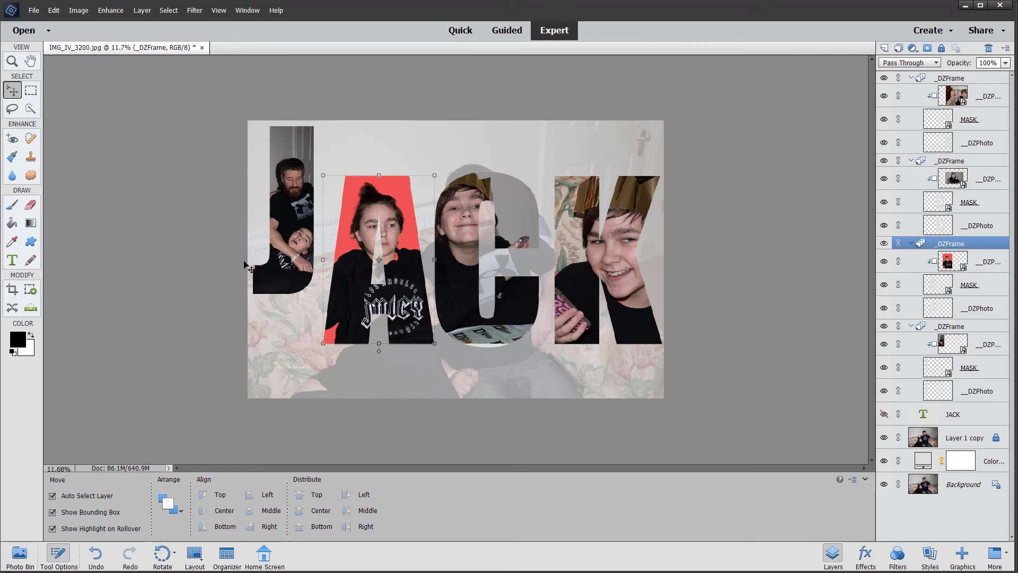
drag(397, 284, 375, 319)
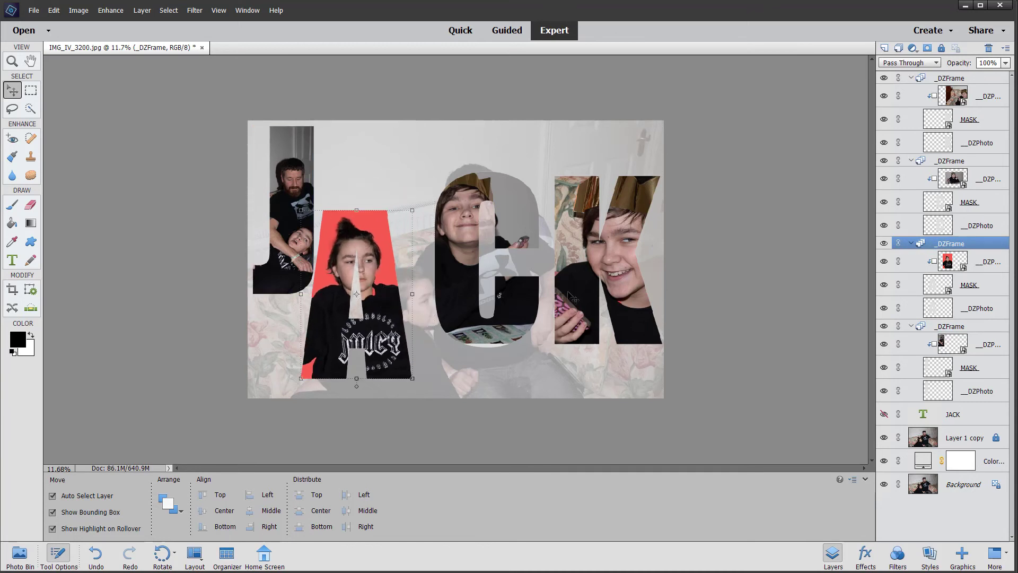
click(950, 162)
drag(453, 257, 460, 300)
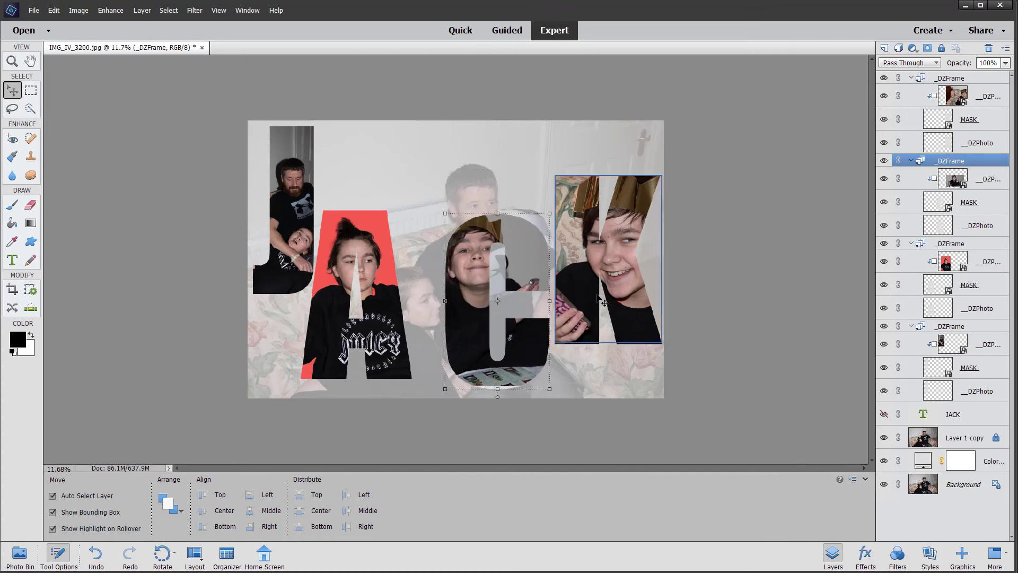
click(953, 78)
drag(632, 281, 638, 250)
click(797, 383)
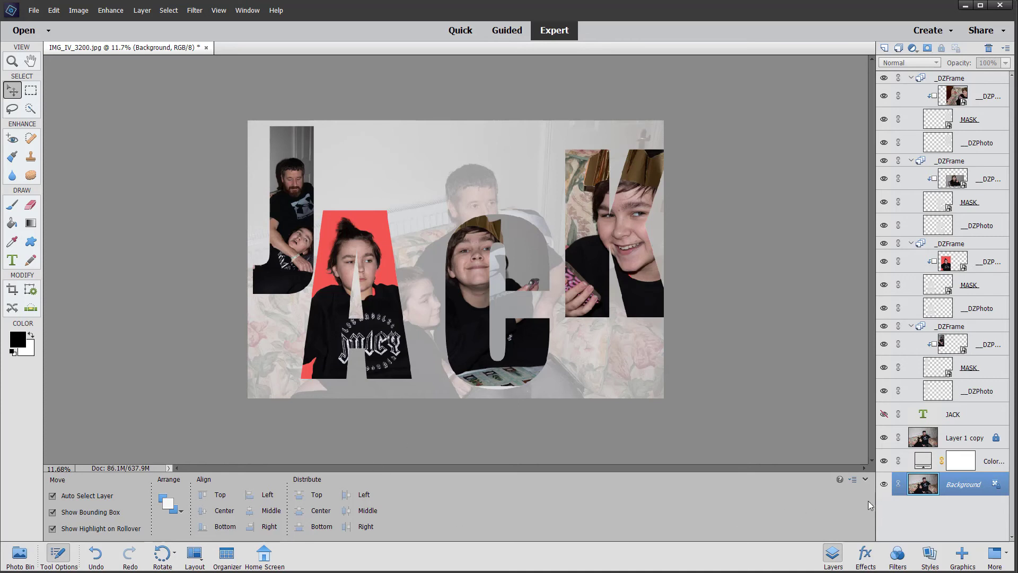
Unlock Layer 1 copy and lower its opacity to 23%.
click(968, 440)
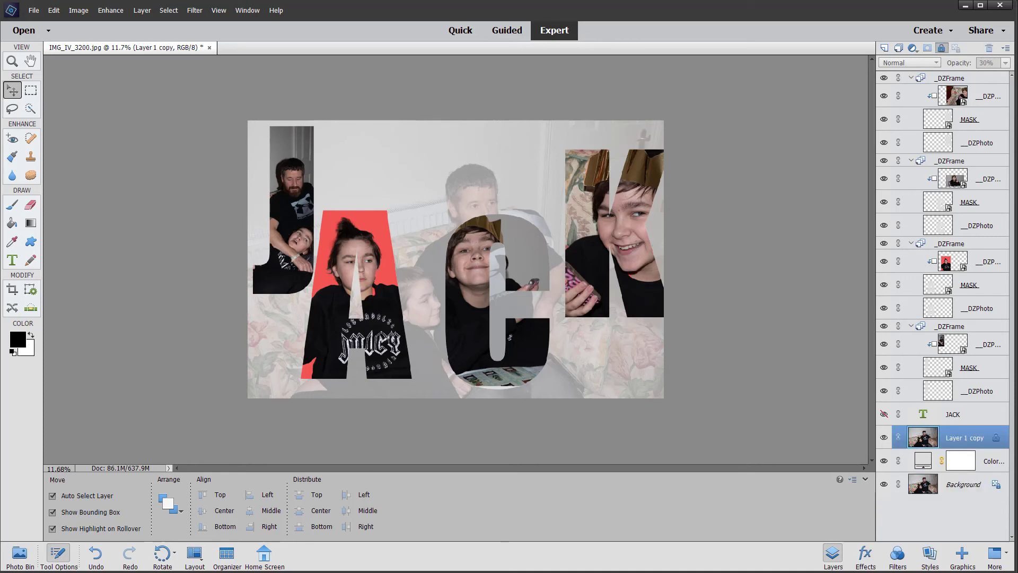
click(1001, 438)
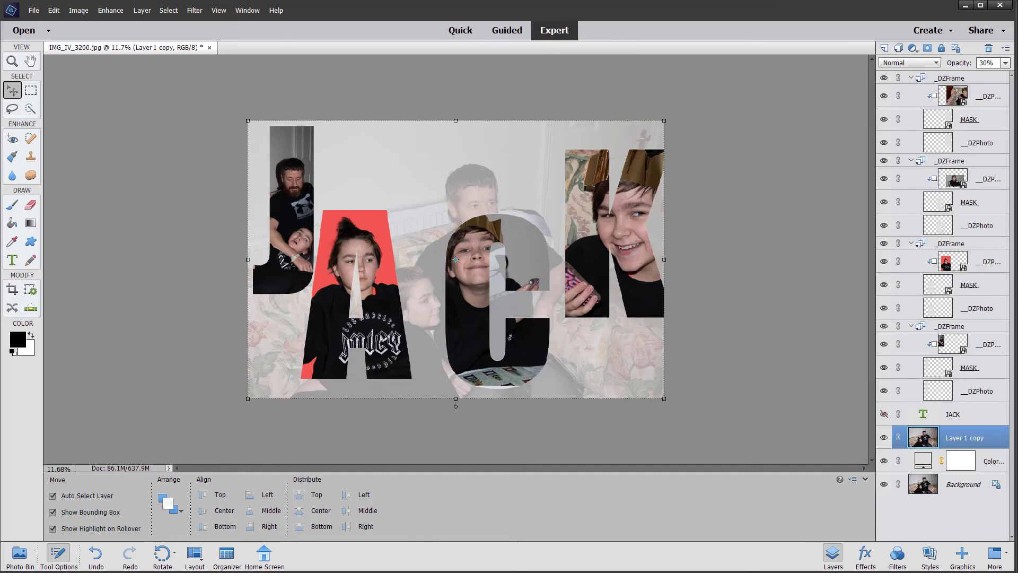
click(1005, 63)
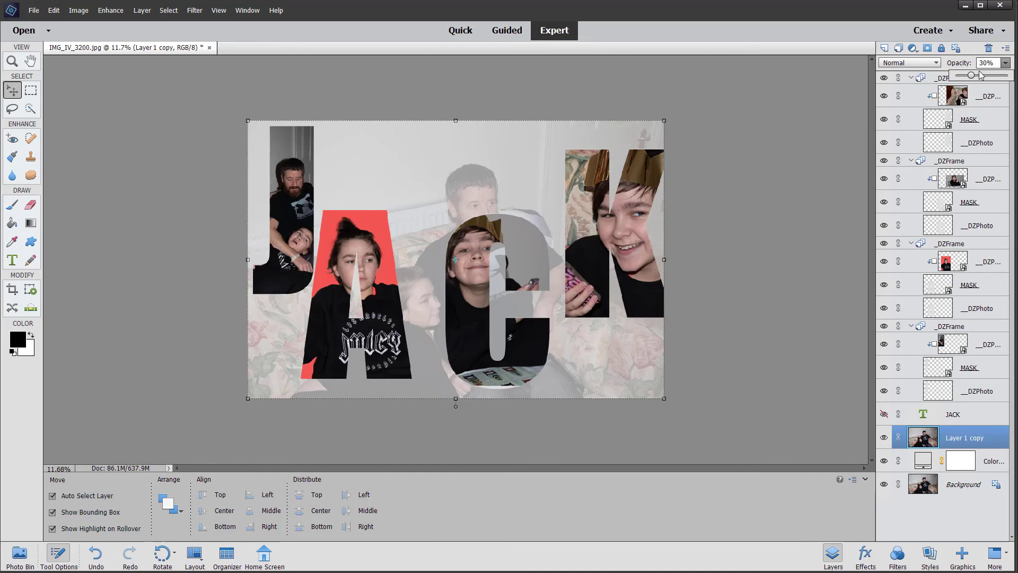
mouse_move(971, 75)
mouse_down()
mouse_move(990, 76)
mouse_move(968, 77)
mouse_up()
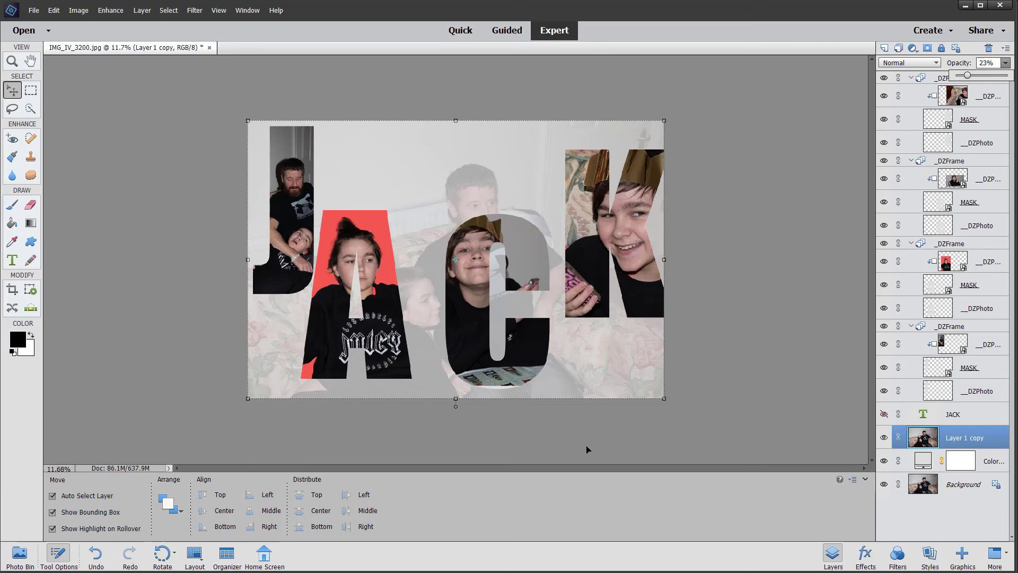
click(412, 396)
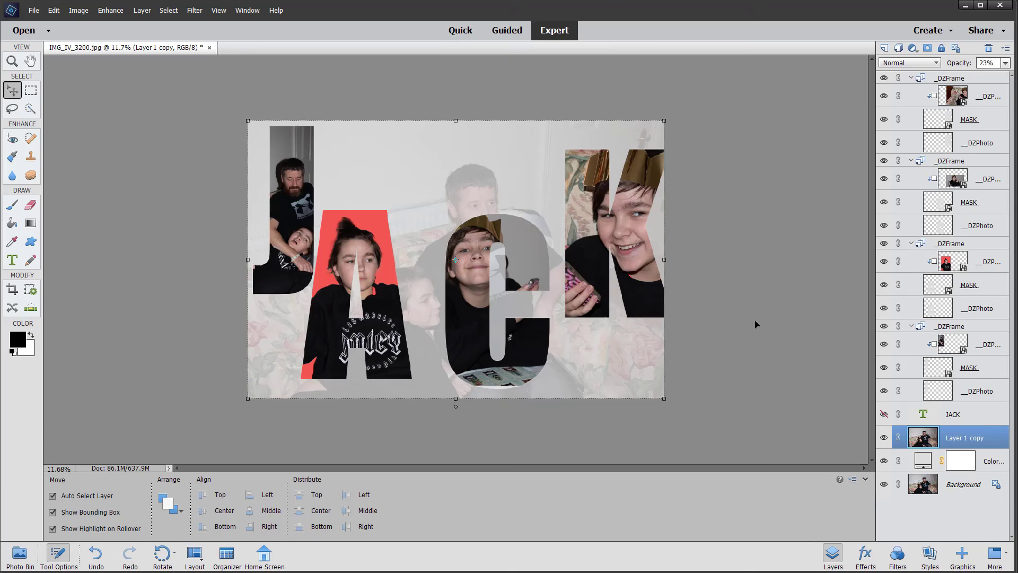
Drag the faded background copy right and then back into place.
drag(486, 158, 538, 160)
drag(647, 133, 595, 131)
click(759, 293)
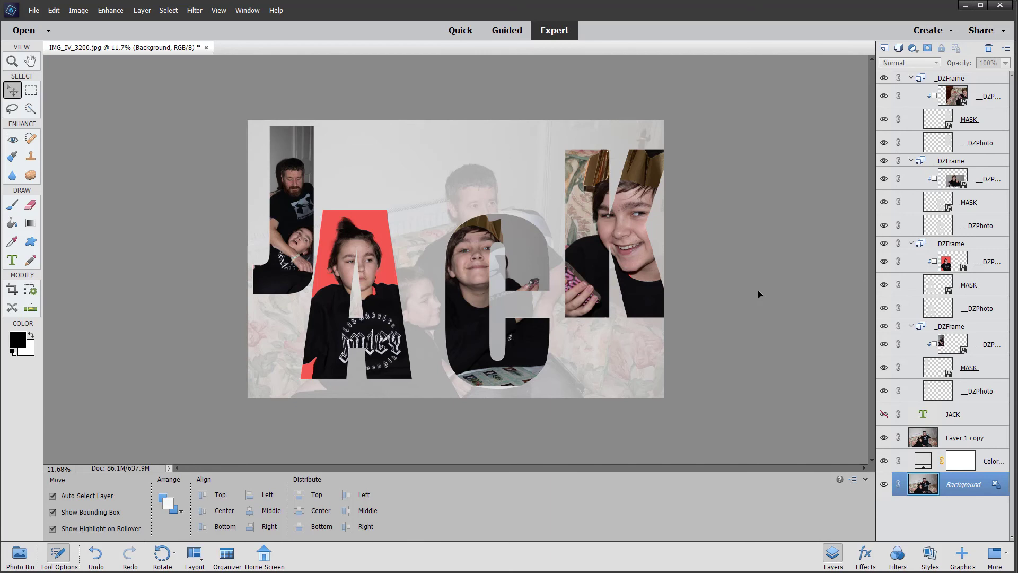
Swap the A letter's red-background photo for IMG_IV_3195.
click(380, 304)
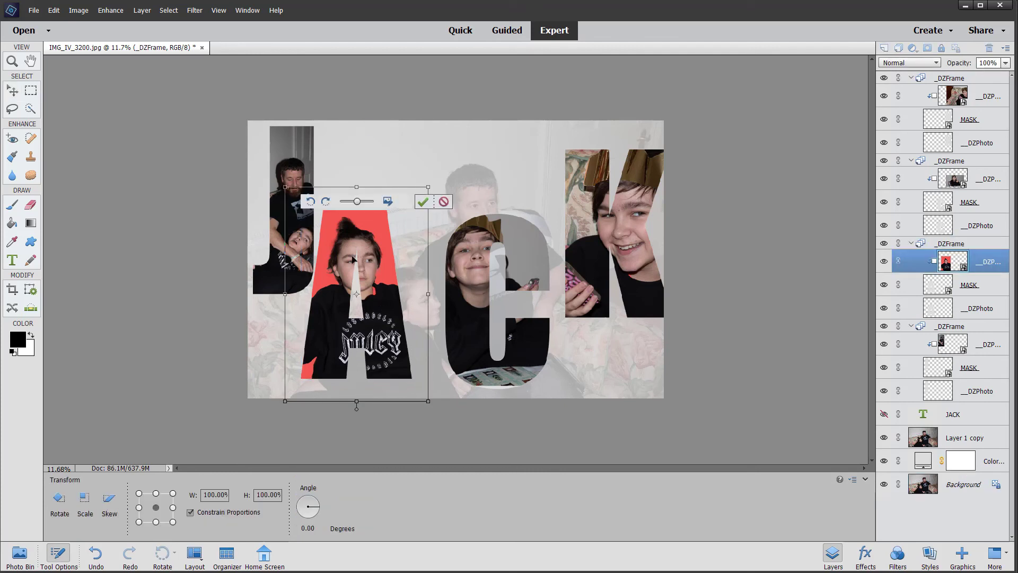
click(389, 202)
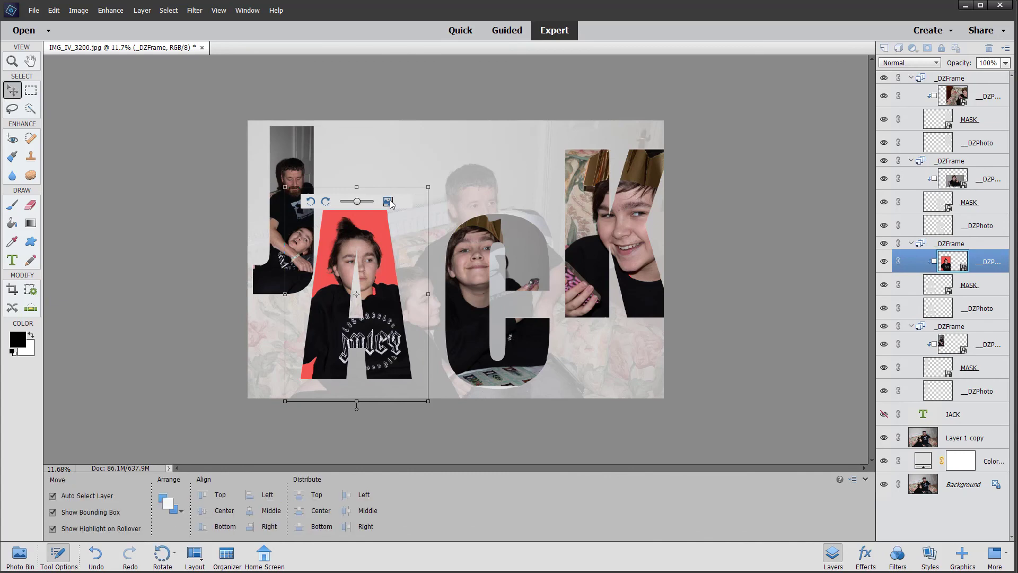
click(388, 201)
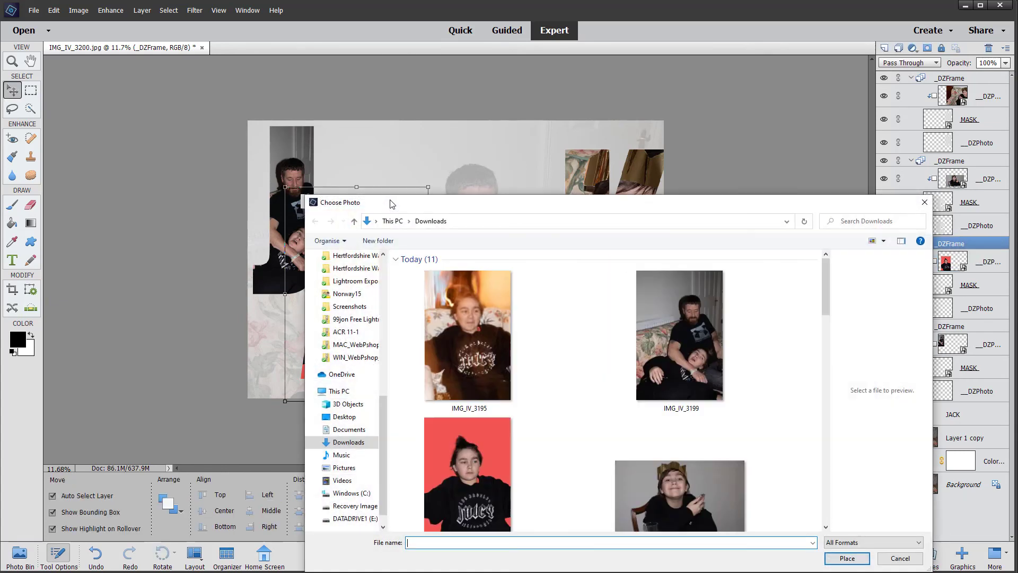
click(479, 313)
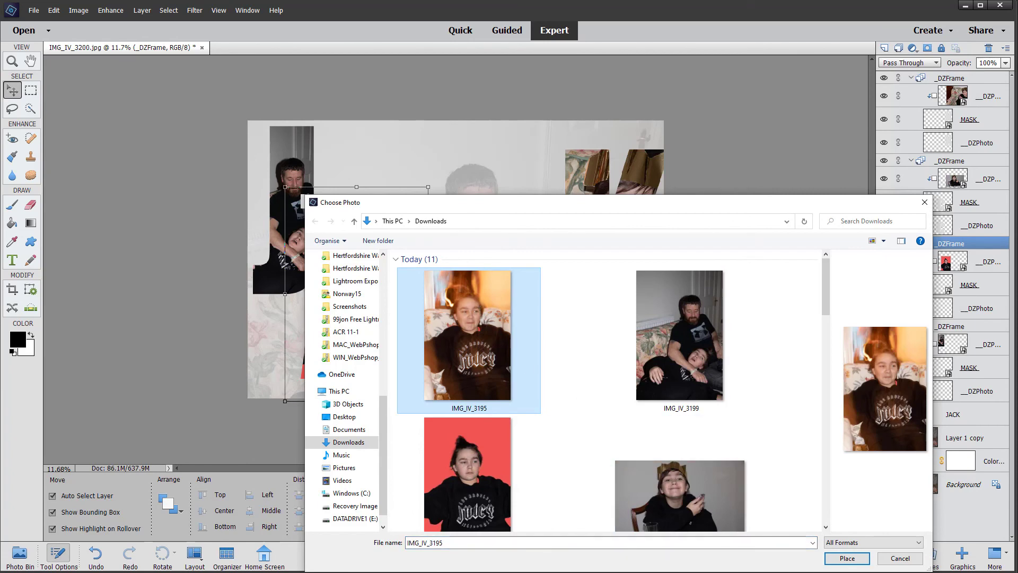
click(847, 557)
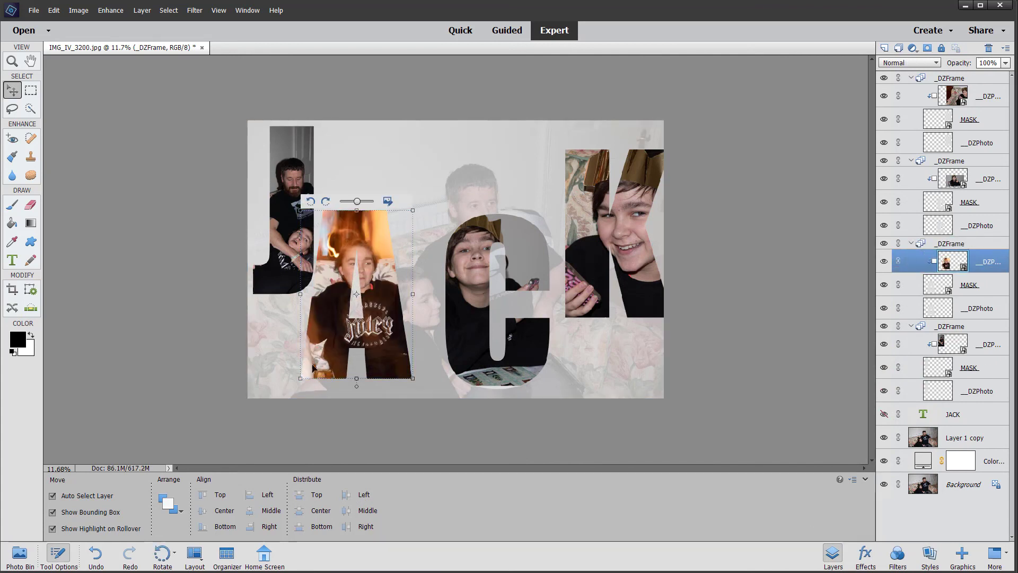
Scale the new A photo to about 142% and nudge it right so the face fills the letter.
mouse_move(385, 340)
mouse_down()
mouse_move(379, 324)
mouse_move(380, 342)
mouse_up()
drag(356, 202, 368, 204)
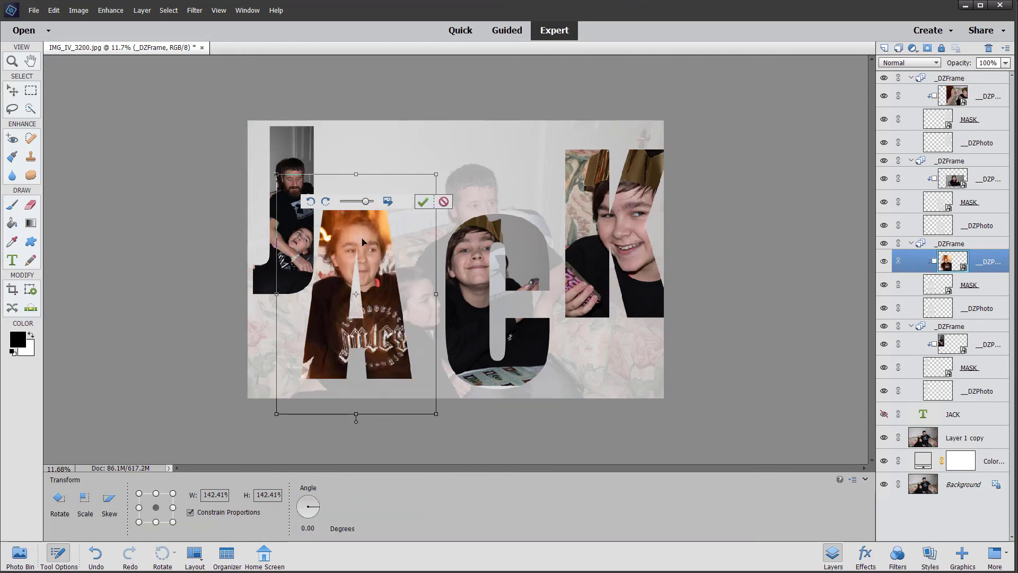
drag(378, 338, 383, 338)
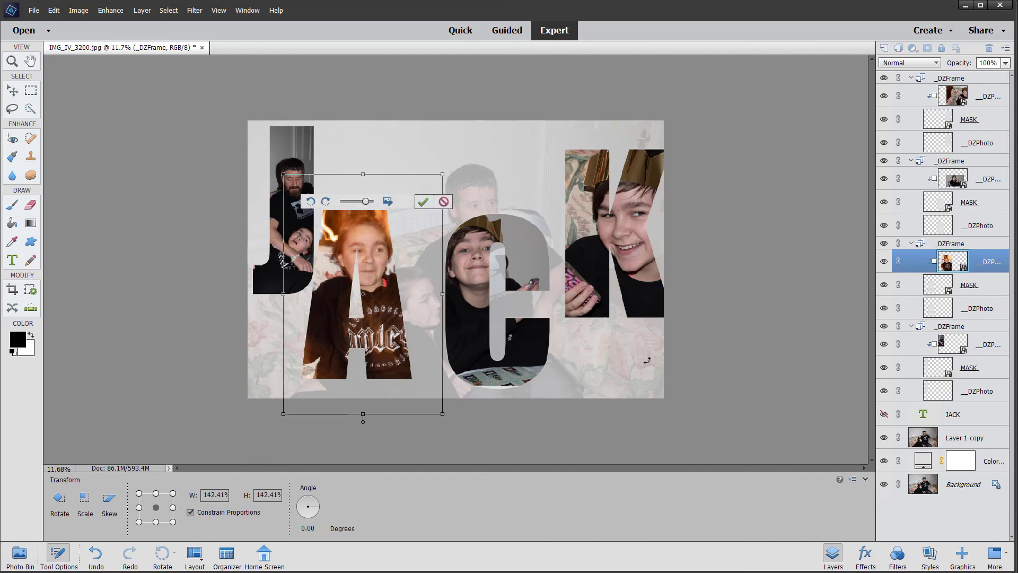
click(423, 202)
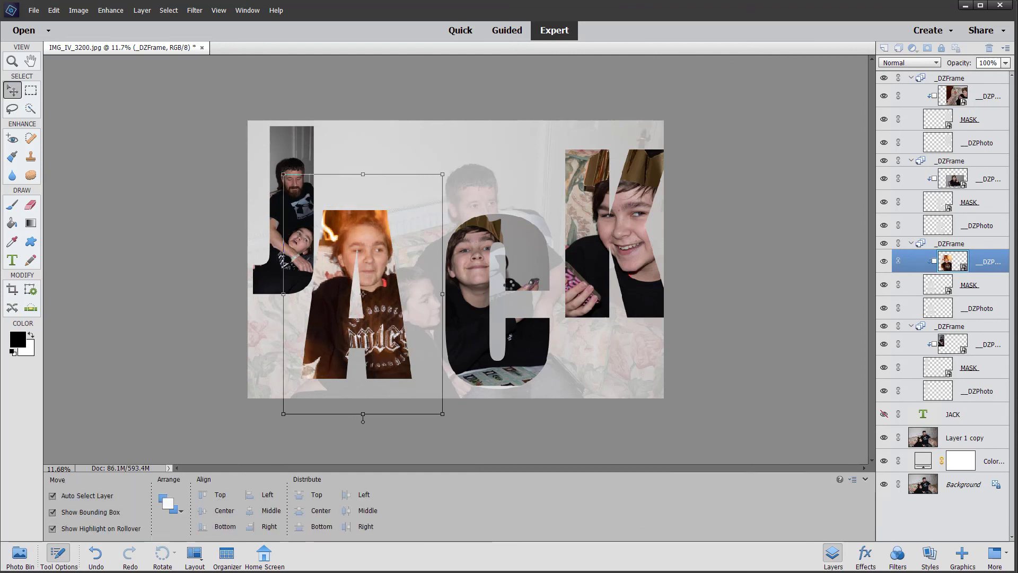
click(629, 377)
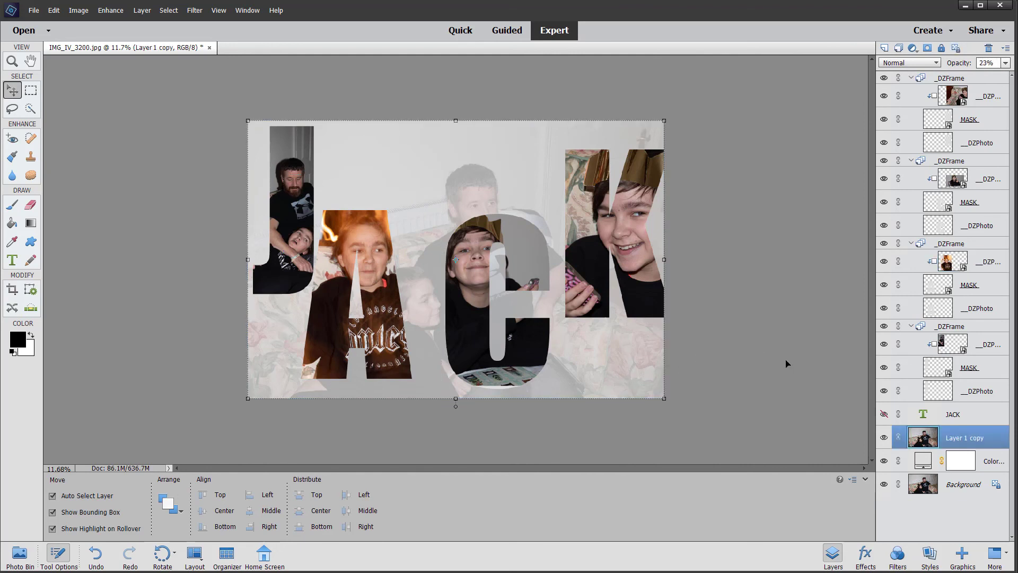